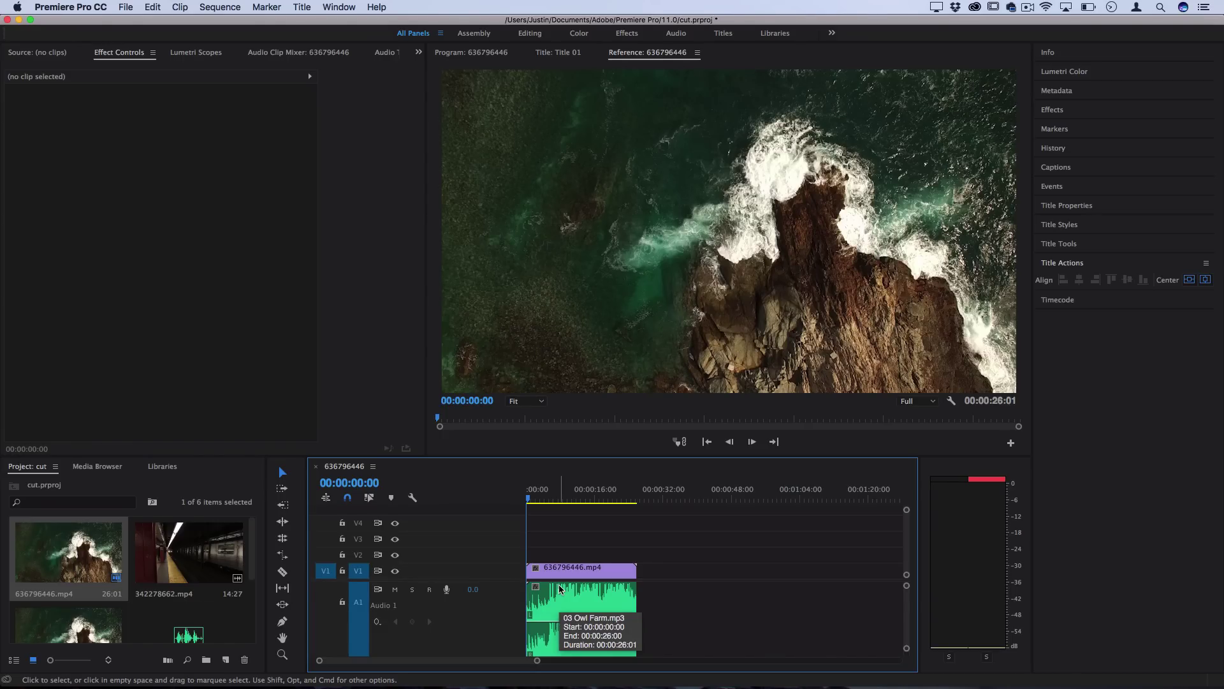
Step: Zoom into the timeline and select the 03 Owl Farm.mp3 music clip on A1
scroll(540, 582, up, 3)
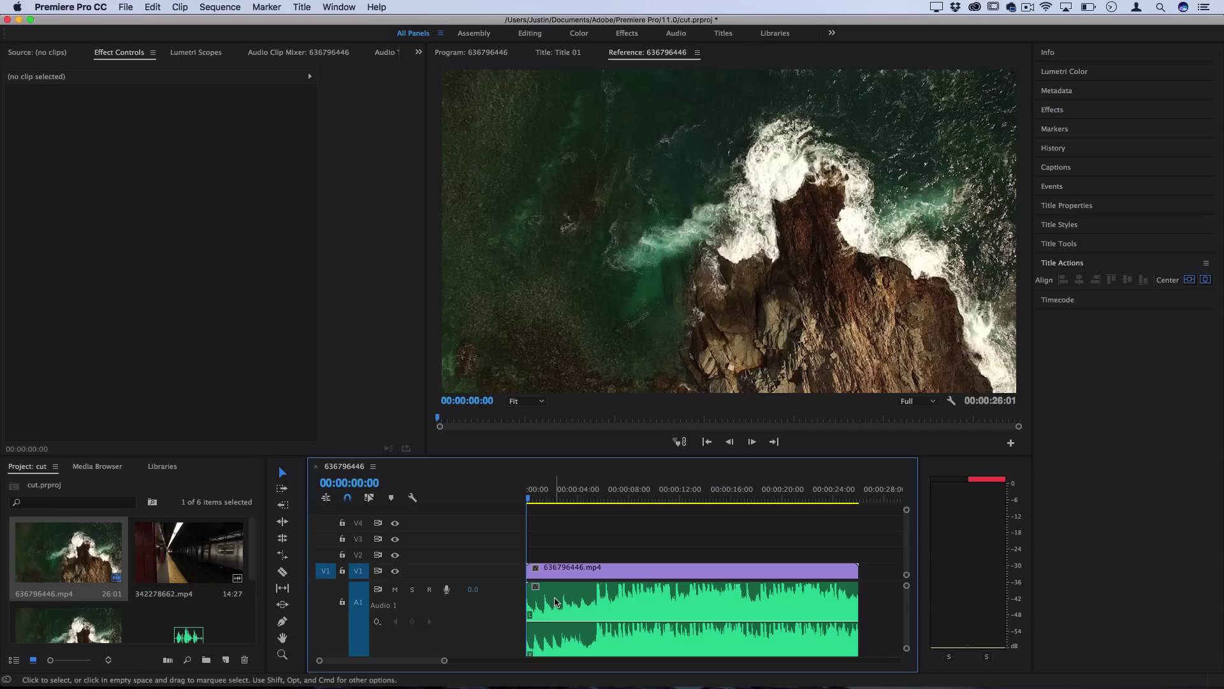
click(556, 600)
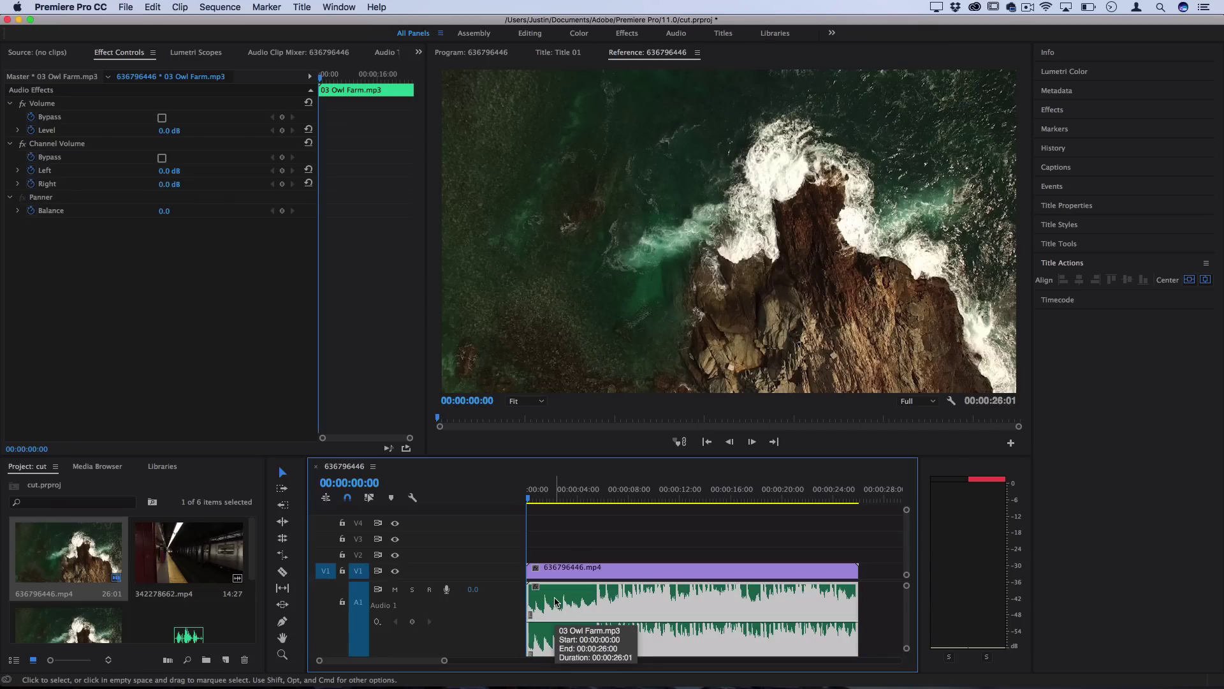
scroll(535, 605, up, 2)
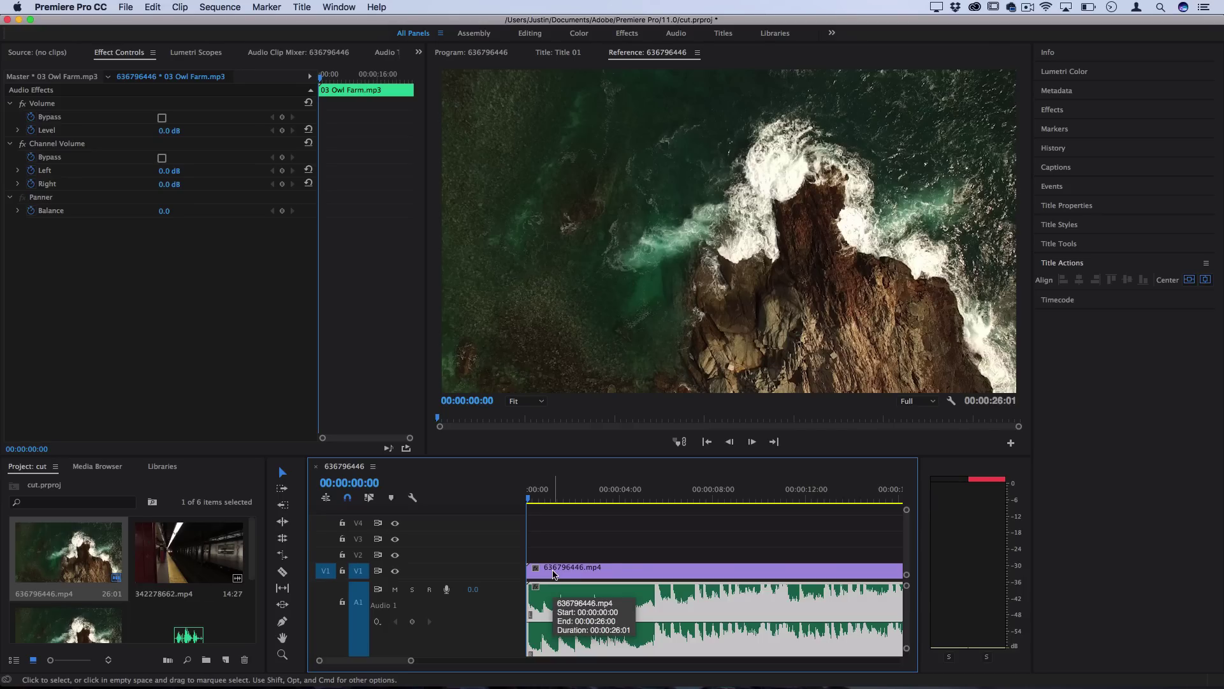
Step: Select the 636796446.mp4 ocean clip and scrub the playhead through its first five seconds
click(554, 573)
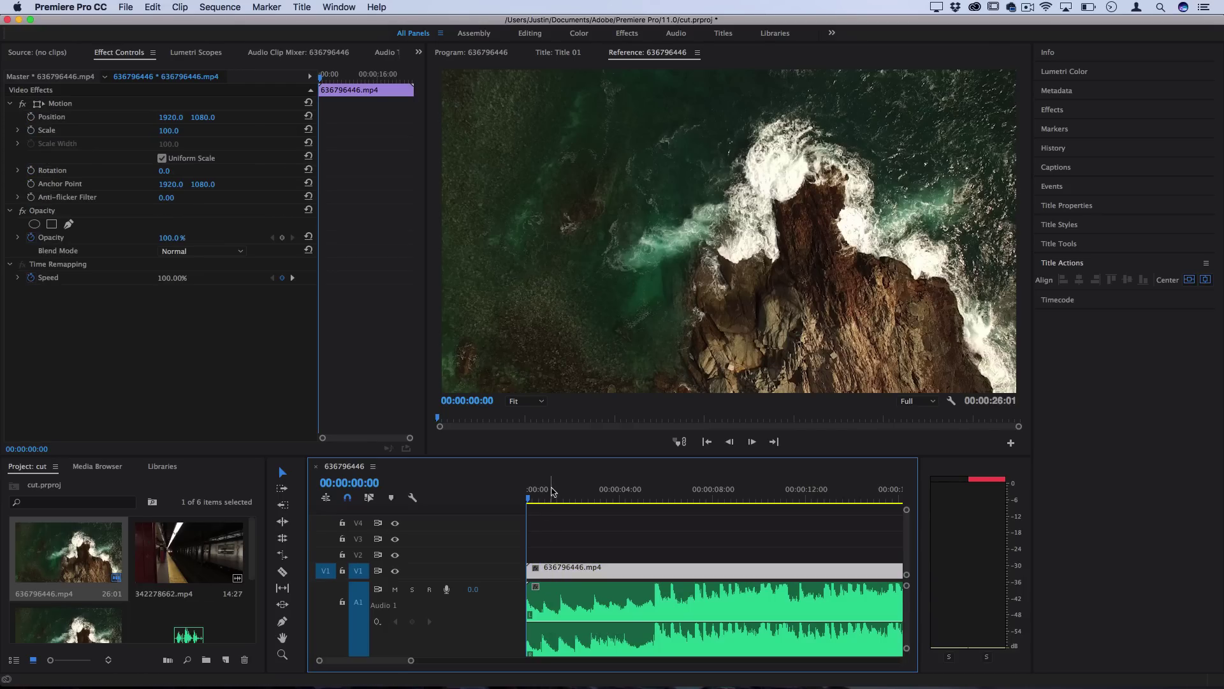
click(555, 499)
click(611, 503)
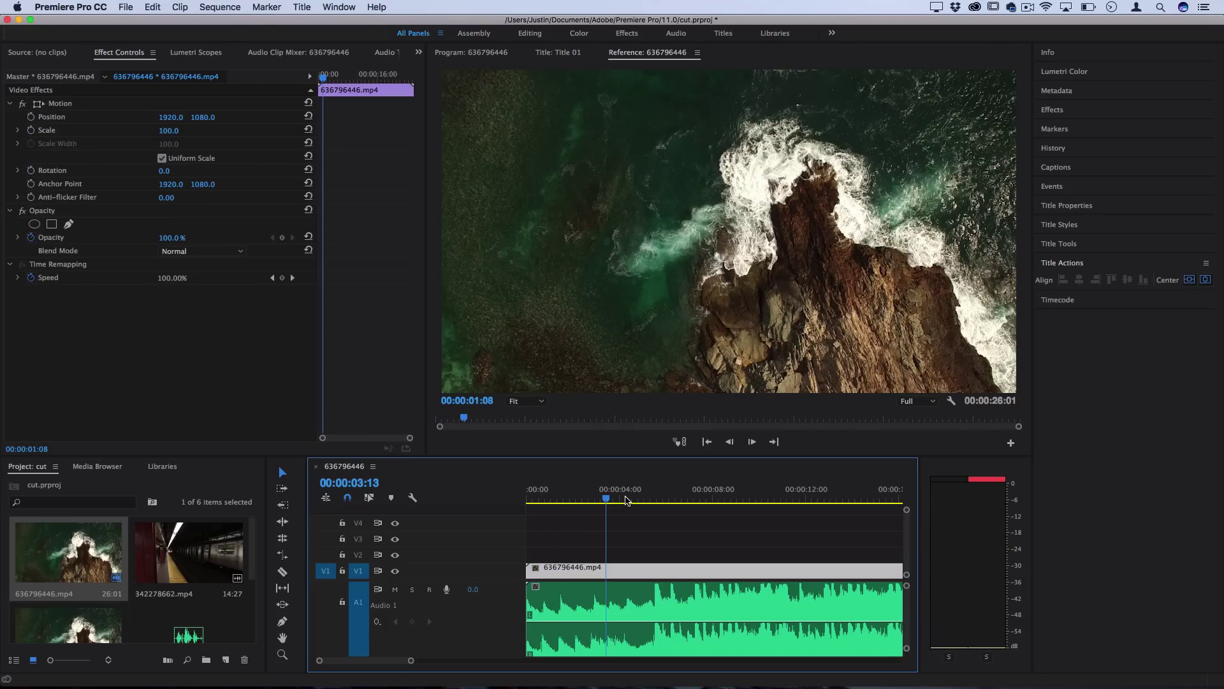
click(639, 501)
click(641, 501)
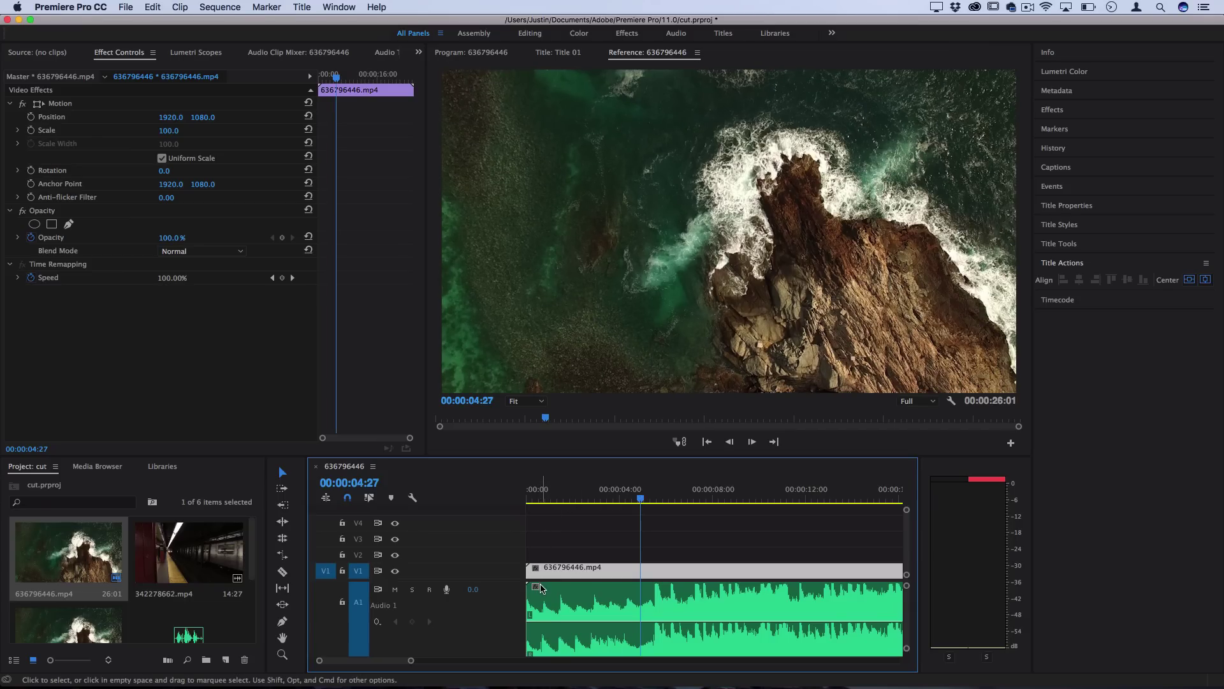
Step: Zoom to one-second detail and park the playhead on the beat at 00:00:00:22
key(=)
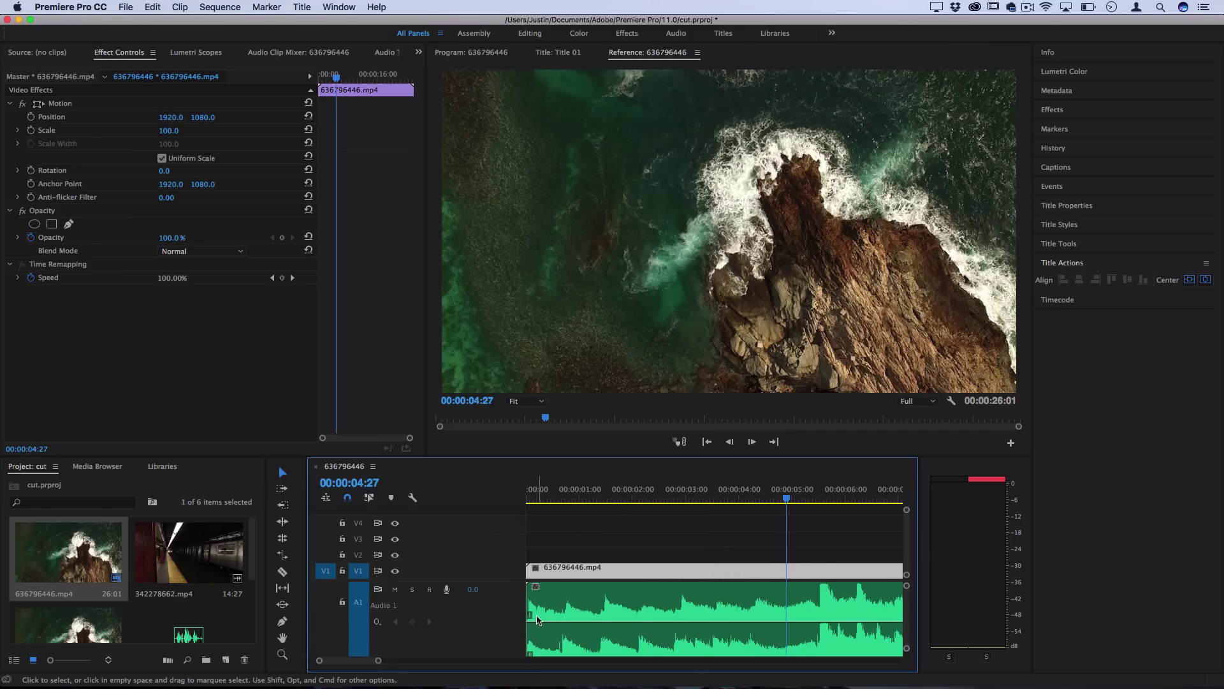
click(567, 498)
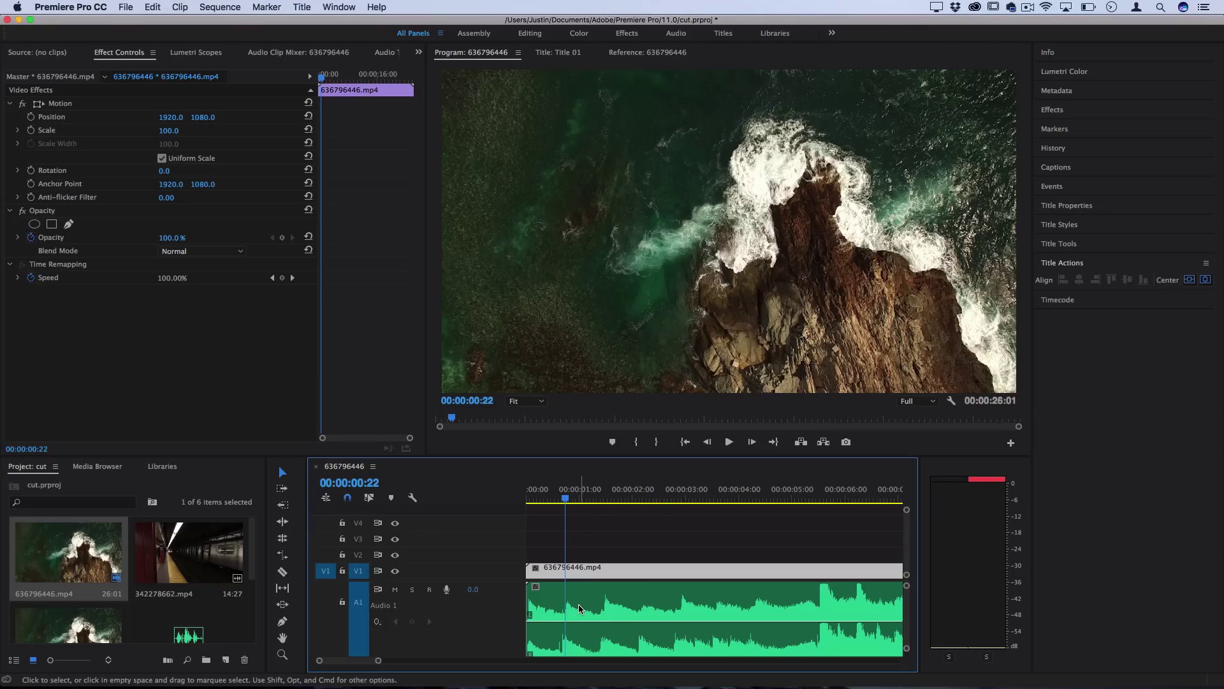
key(Left)
key(Right)
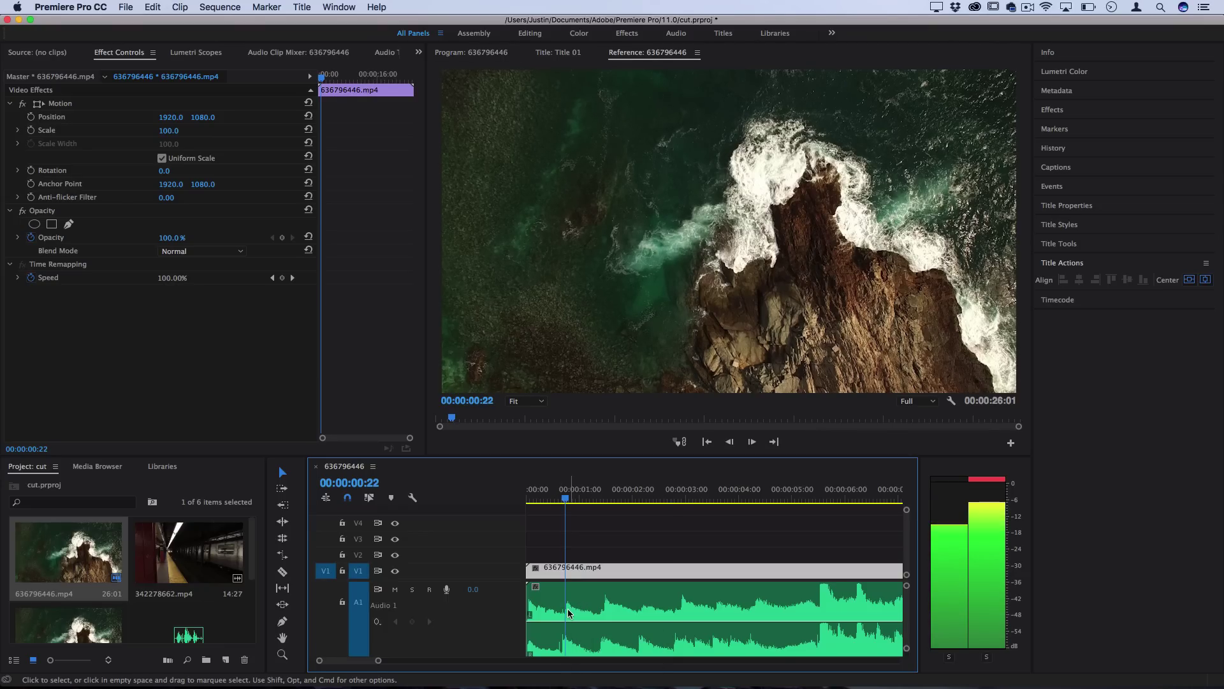
click(568, 599)
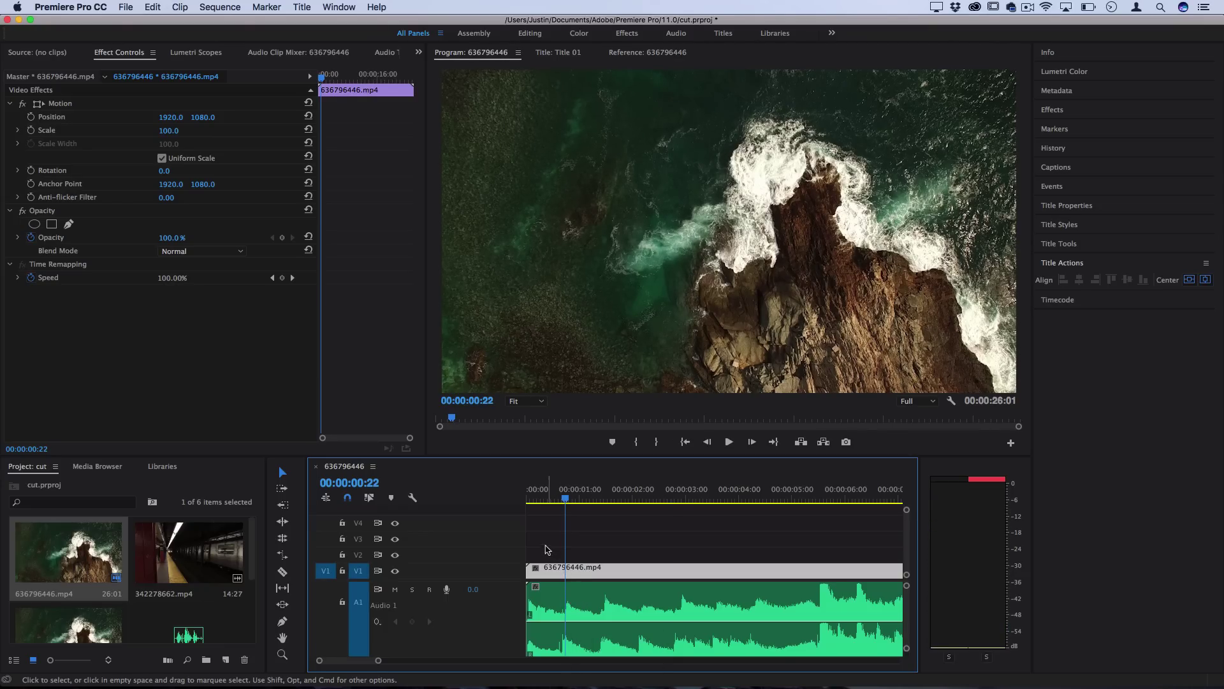
key(c)
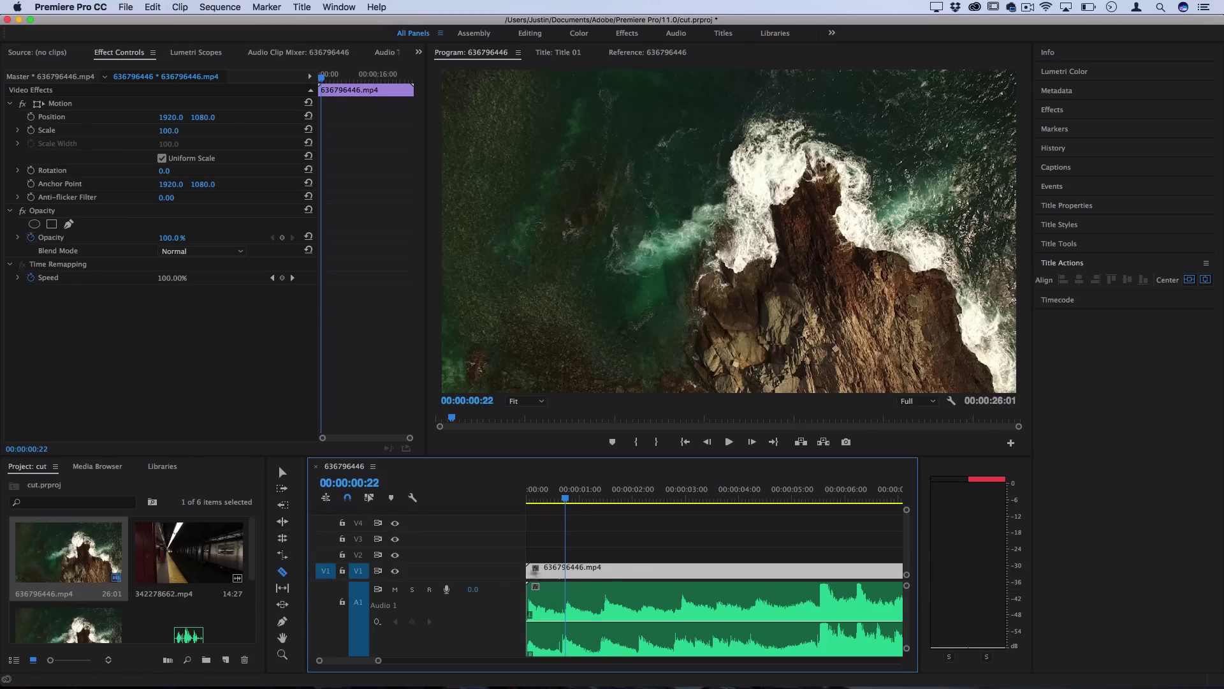
Step: Split the ocean clip at 00:00:00:22 and again at 00:00:05:12
click(566, 569)
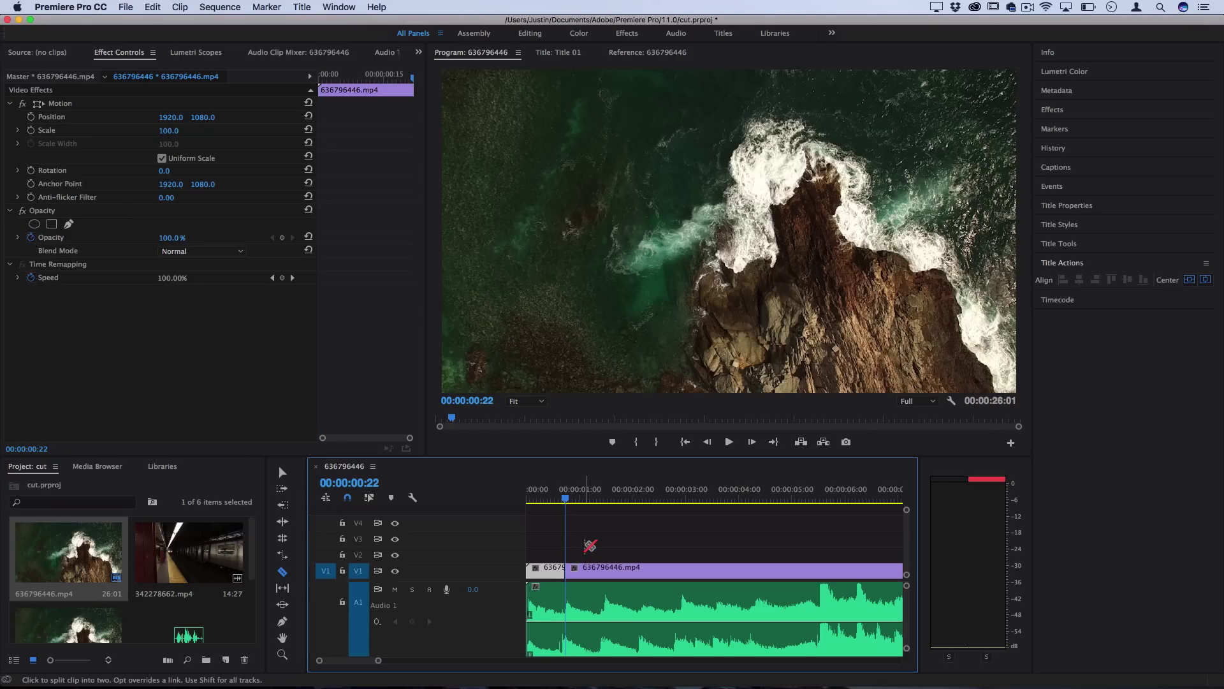
key(minus)
key(minus)
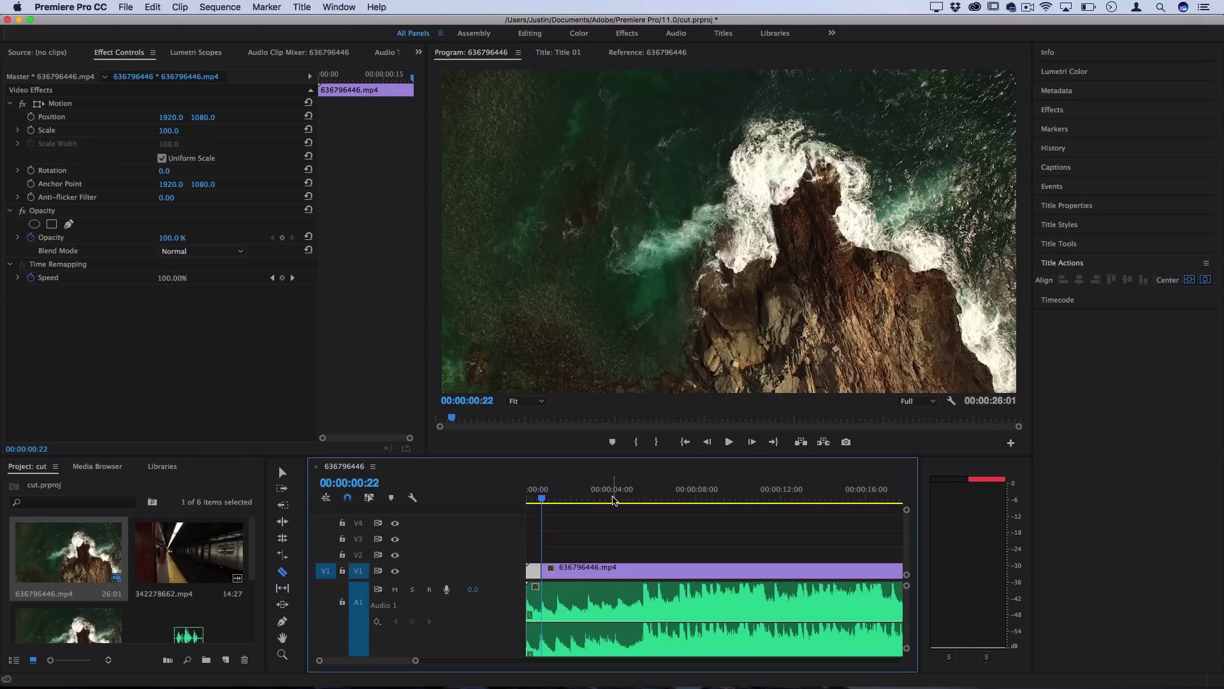
drag(613, 500, 641, 500)
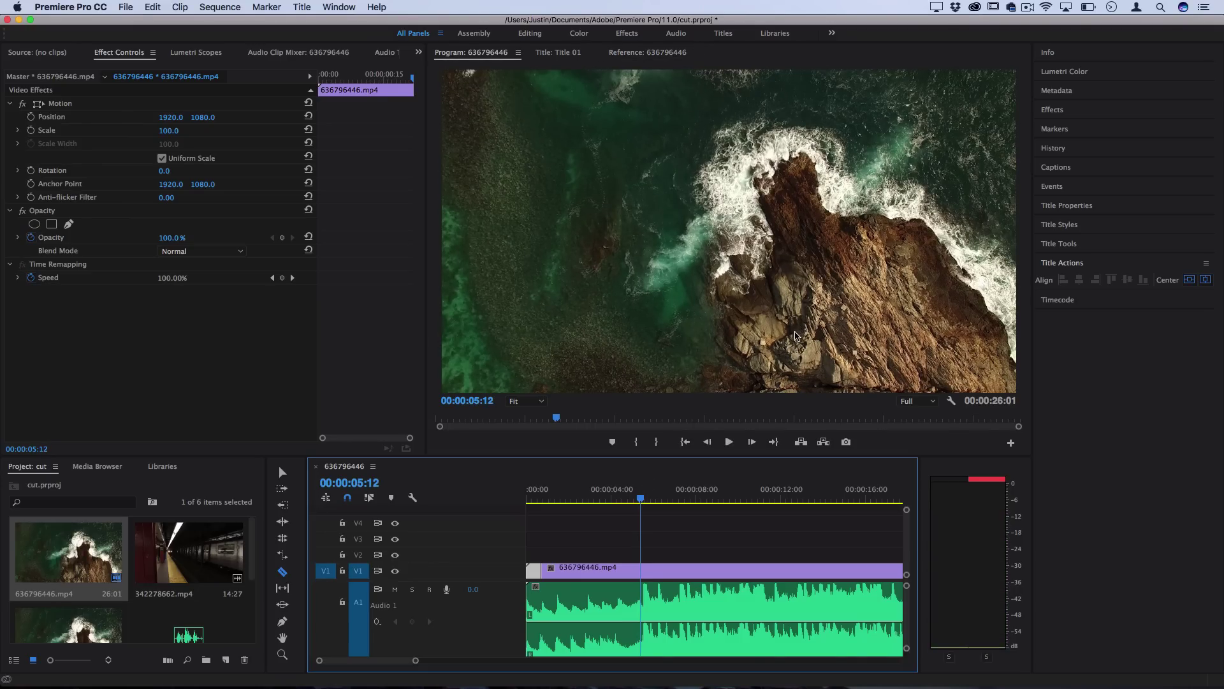
click(640, 571)
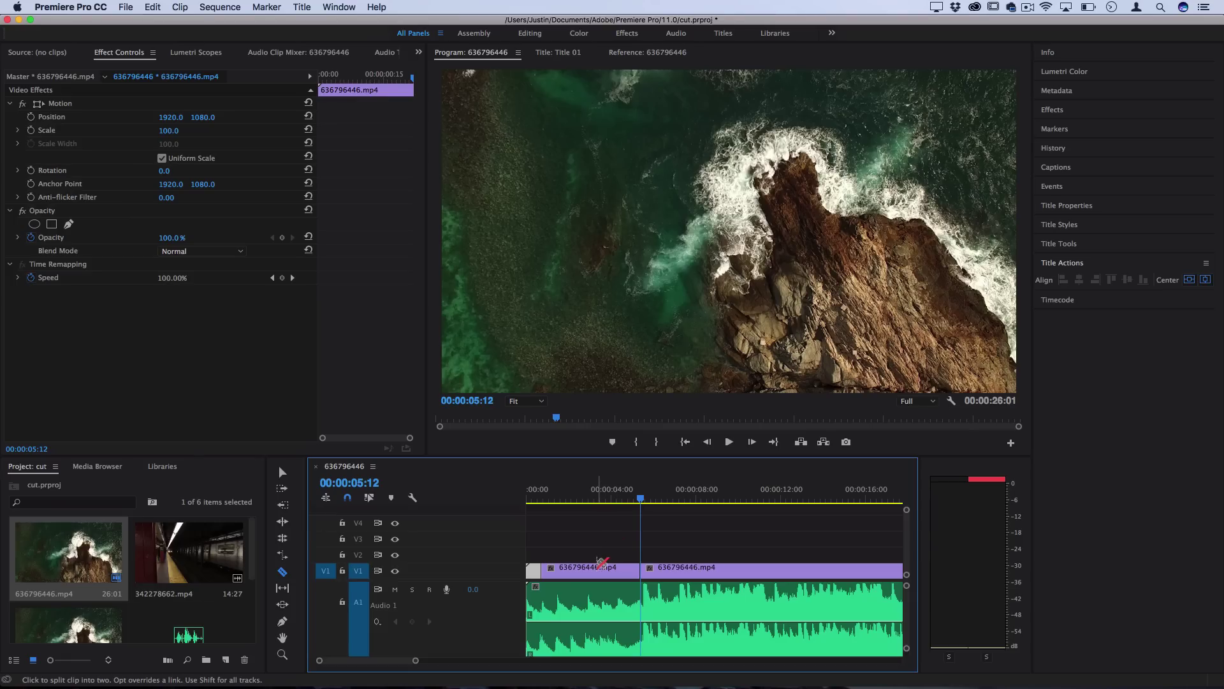
Step: Delete the middle piece and slide the right piece left to close the gap
key(v)
click(593, 569)
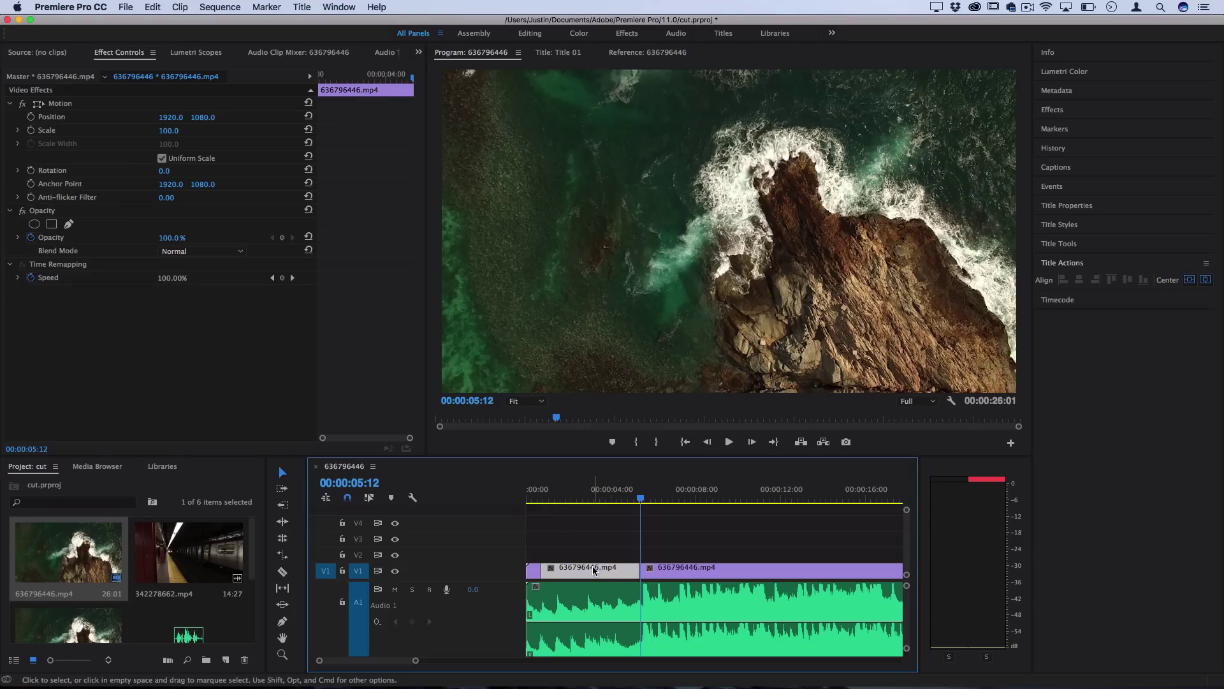
key(BackSpace)
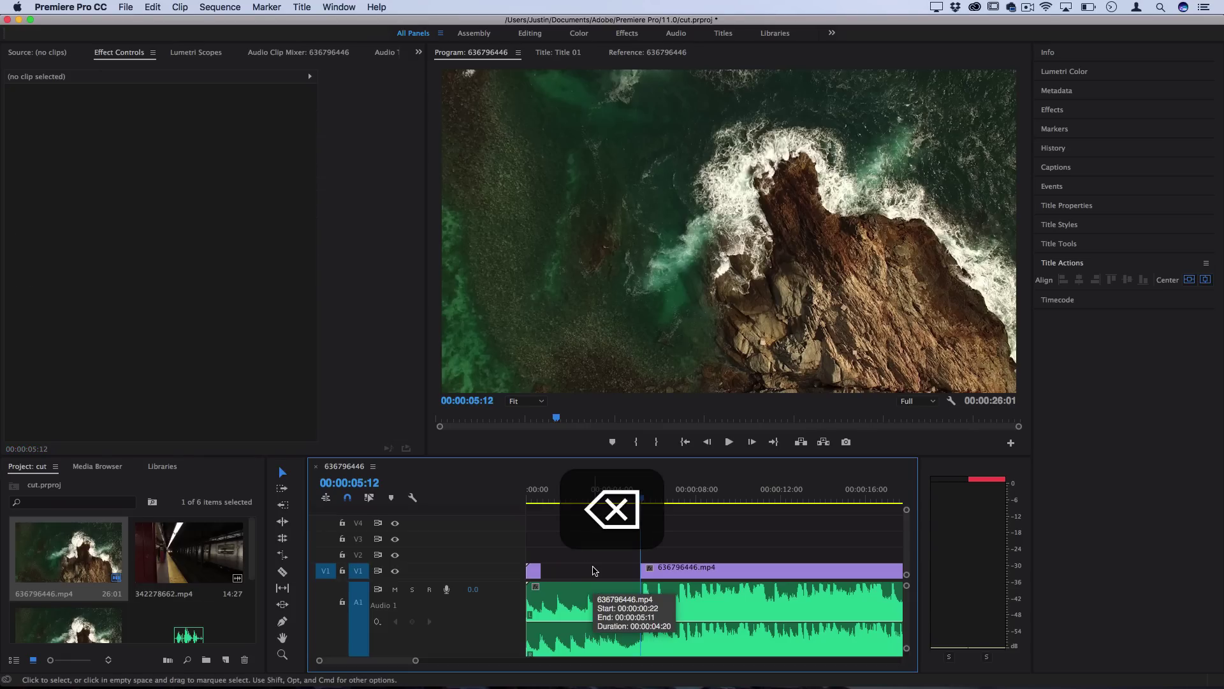
click(692, 569)
drag(692, 569, 582, 570)
Step: Preview the music to find the next beat, parking the playhead near 00:00:01:12
click(537, 500)
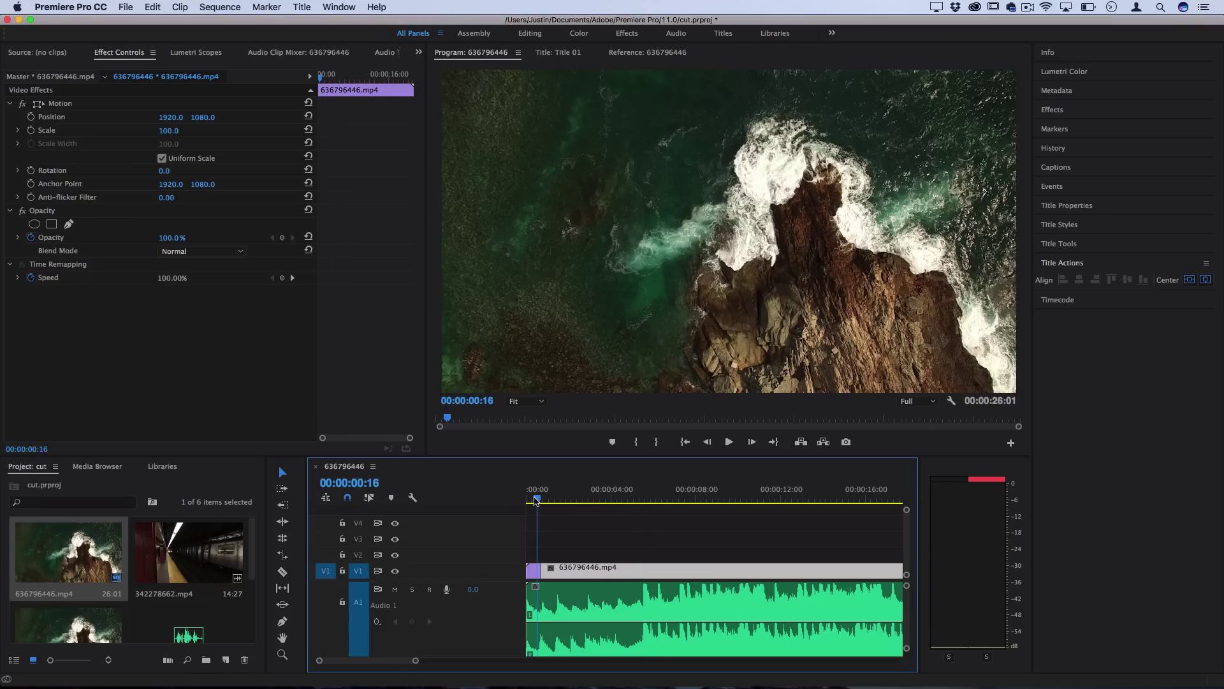
key(Right)
key(Right)
key(Right)
key(Right)
key(Right)
key(Right)
key(Right)
key(Right)
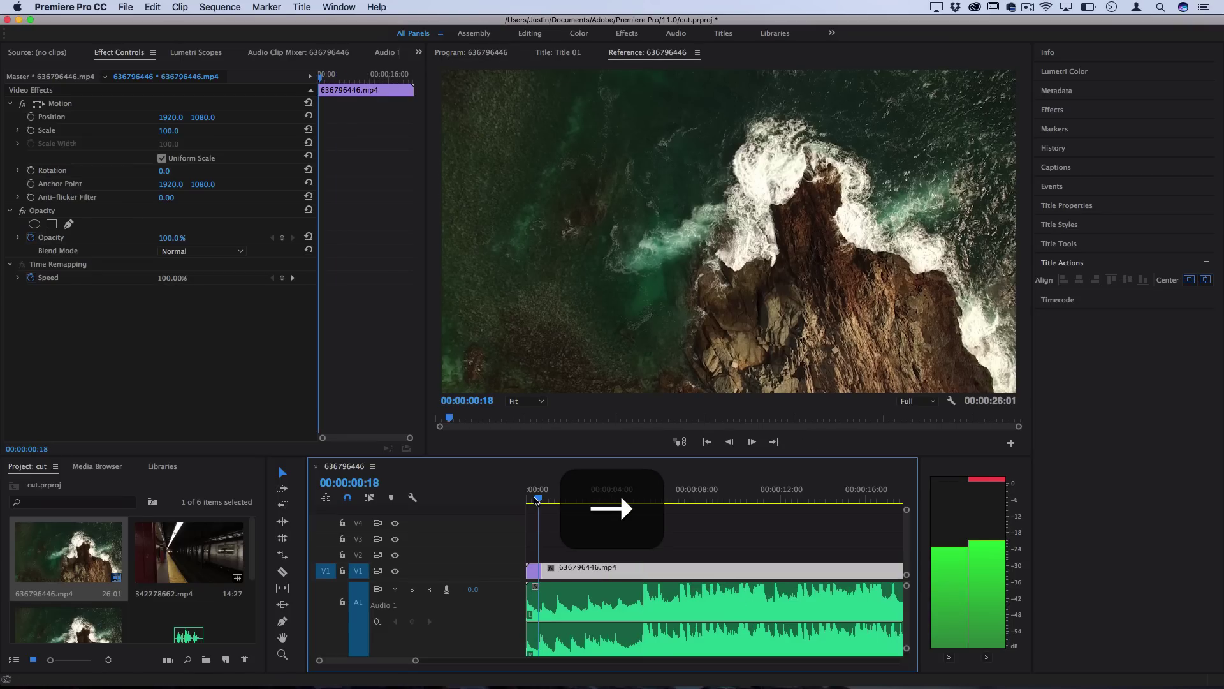
key(Right)
key(Right)
key(Right)
key(Right)
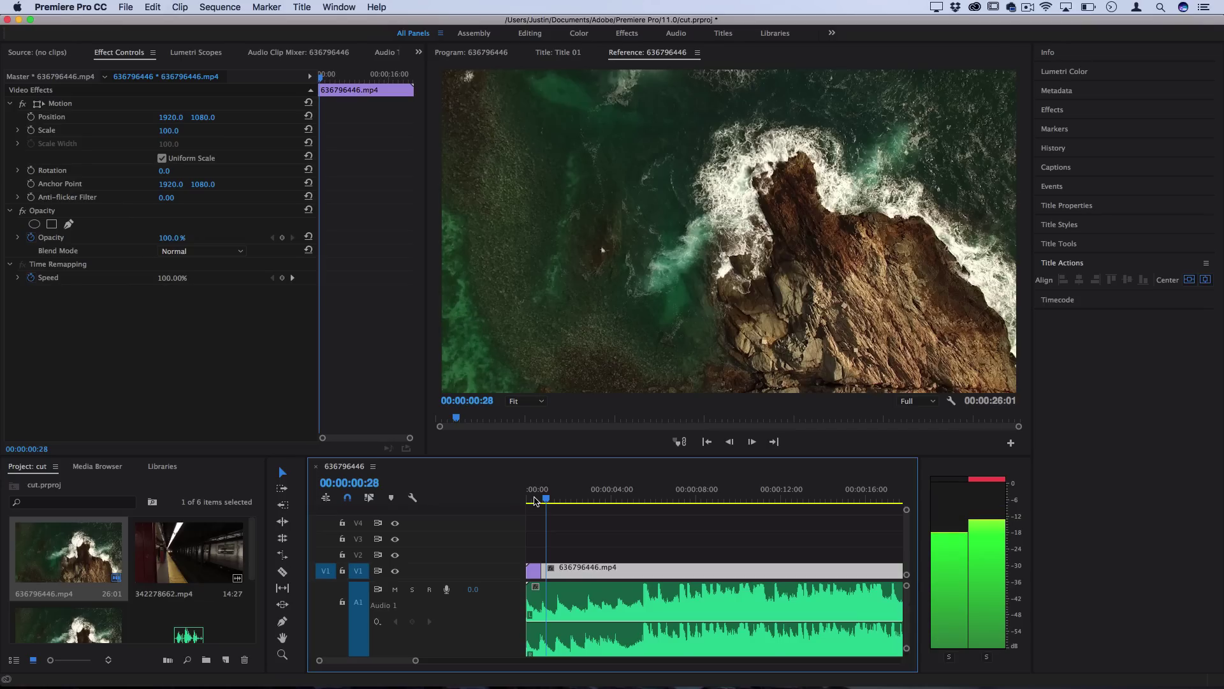
key(shift+4)
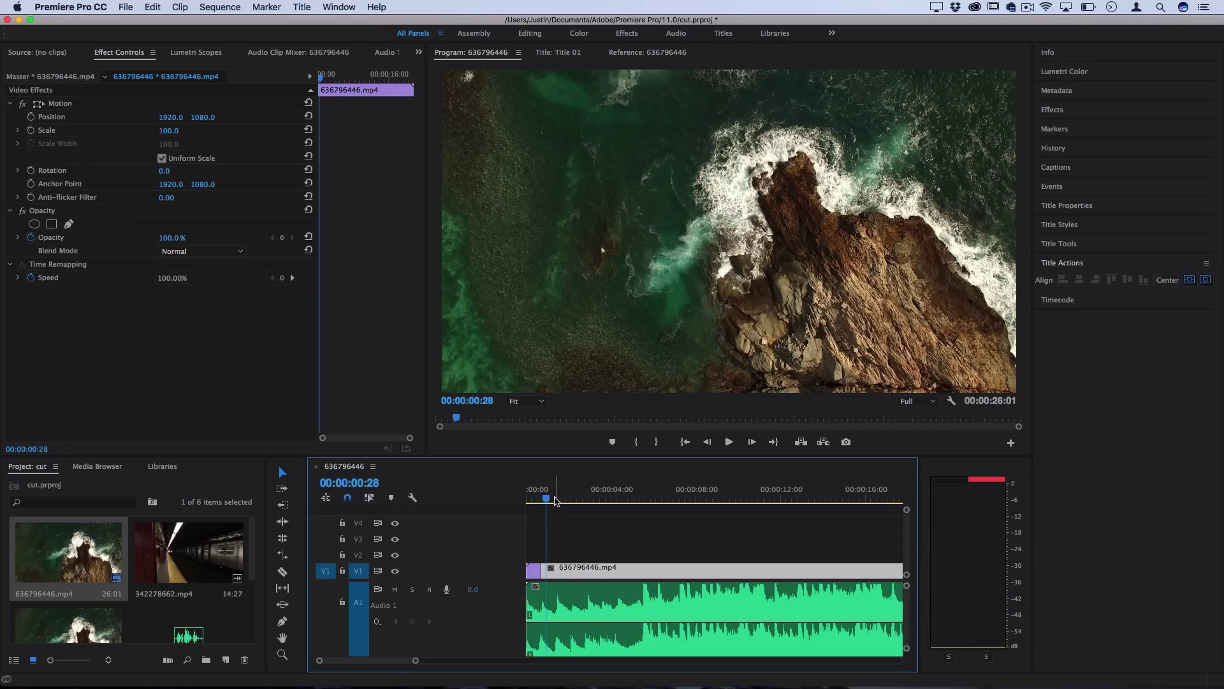
key(shift+4)
click(555, 500)
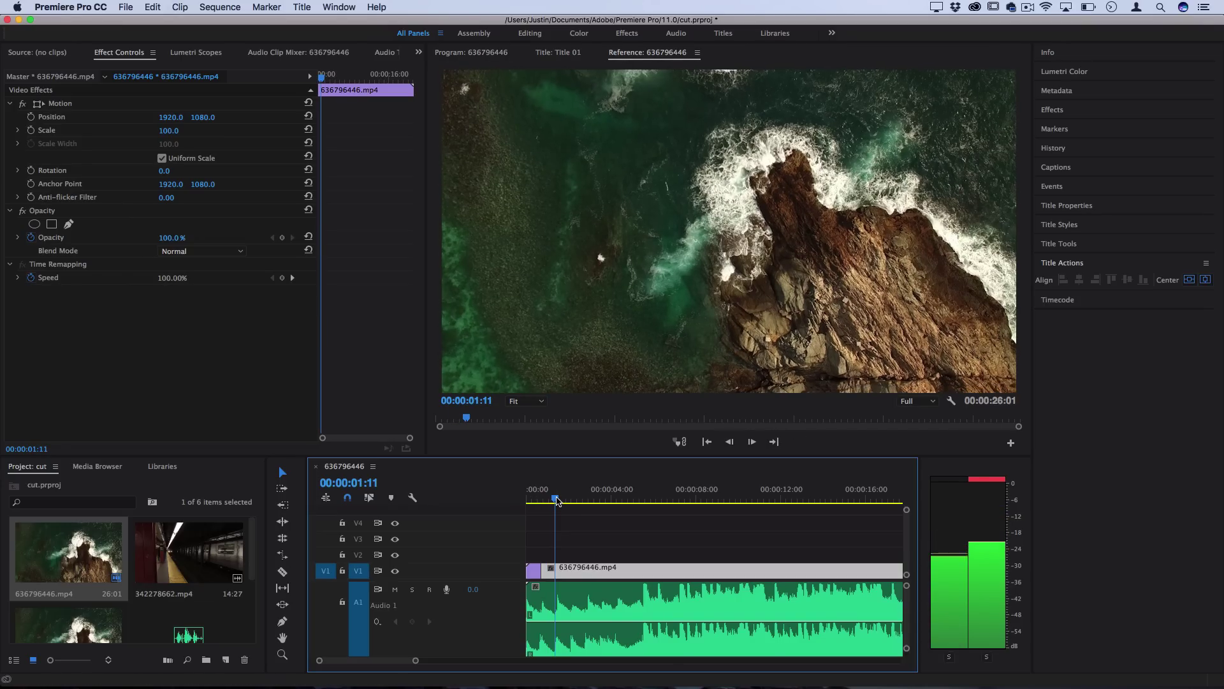
key(shift+4)
Step: Cut the ocean clip at 00:00:01:14 and the next beat, delete that piece and close the gap
key(c)
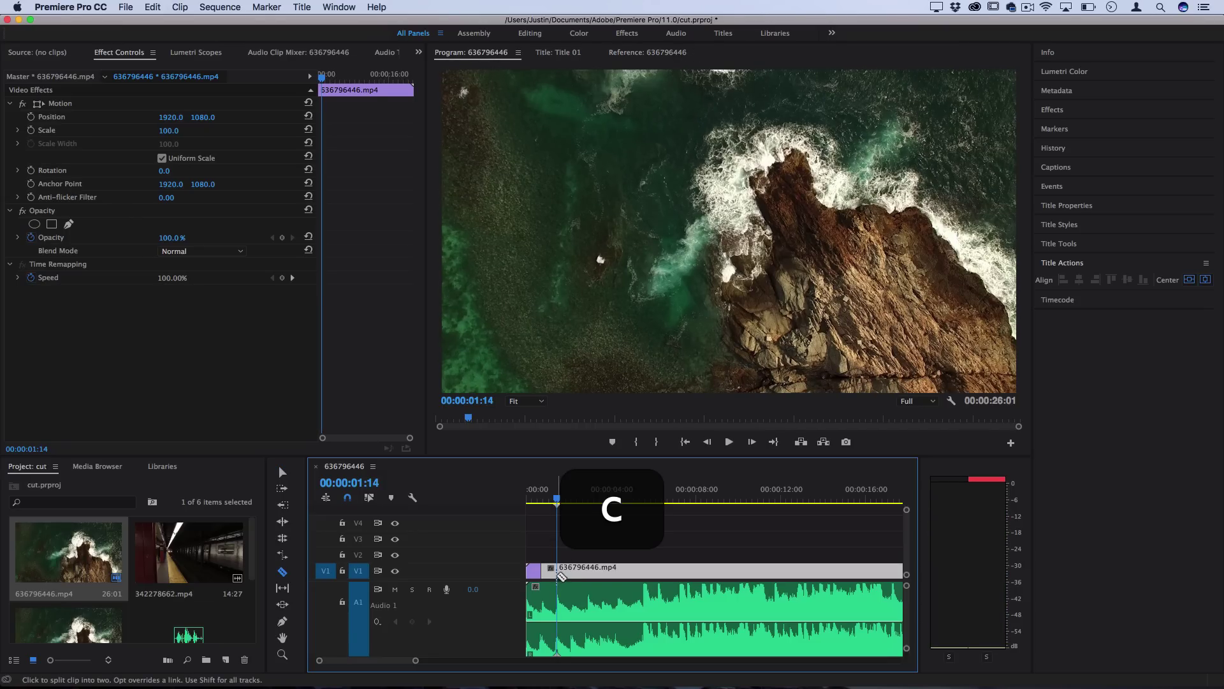
click(557, 571)
click(671, 571)
key(v)
click(637, 571)
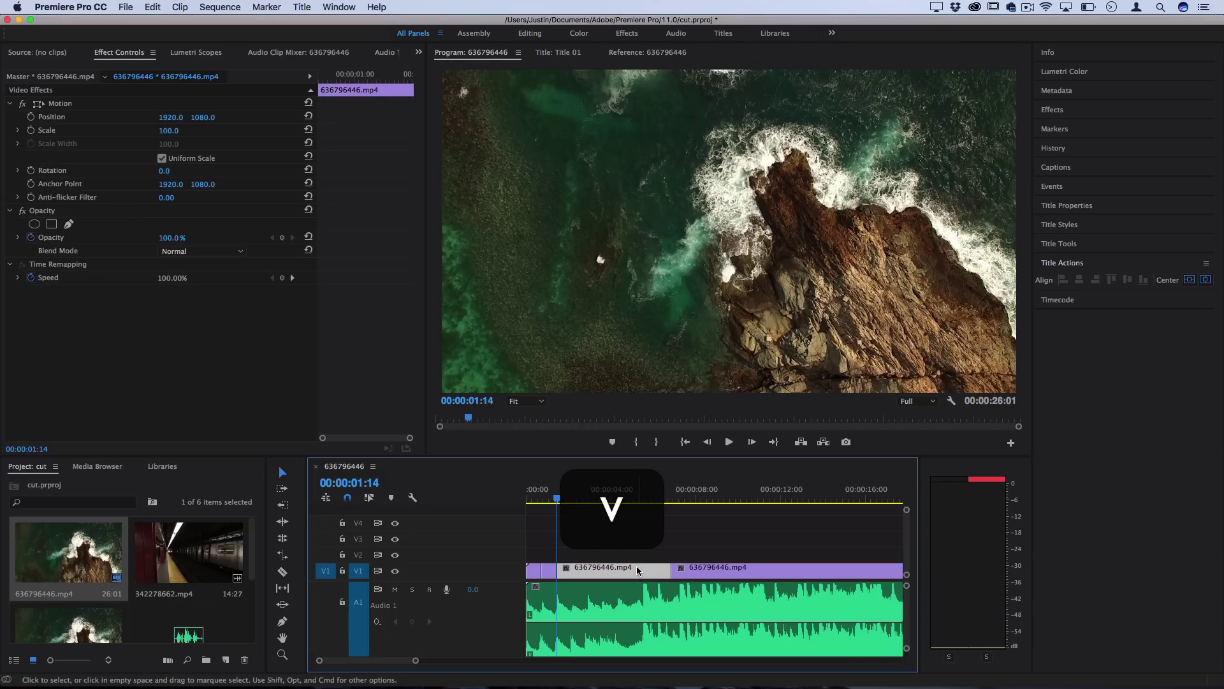
key(BackSpace)
drag(676, 570, 562, 571)
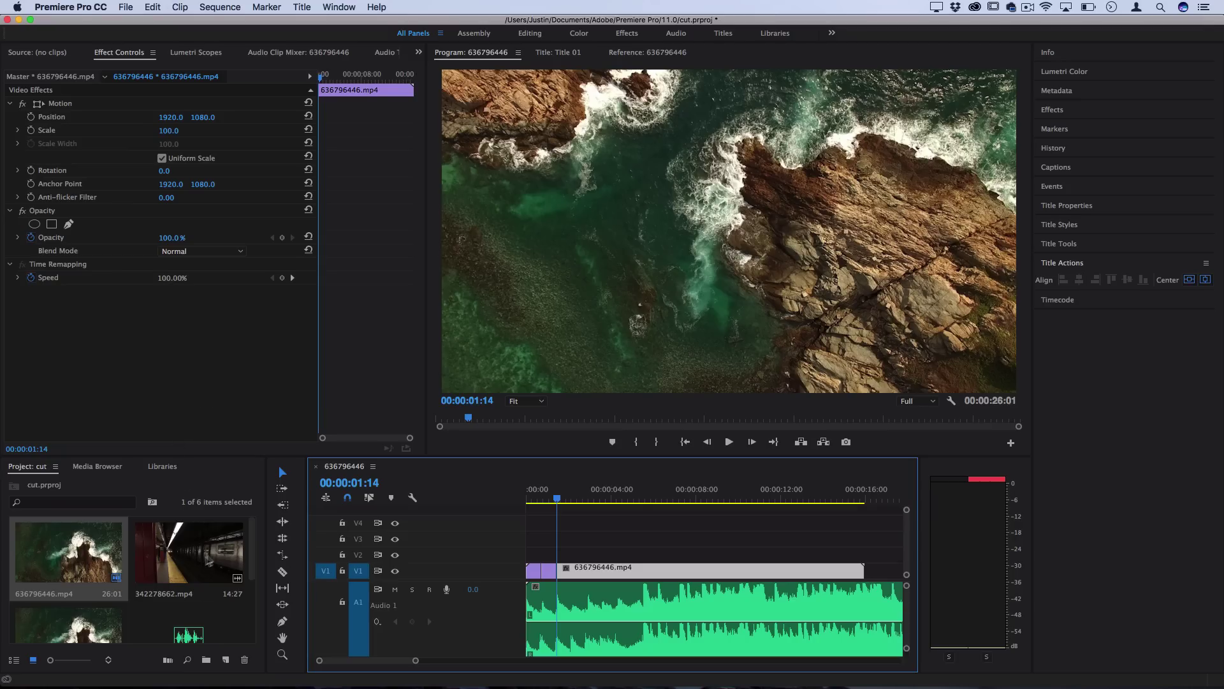
Step: Razor the ocean clip at the next beat, delete the cut-out piece and slide the rest left
click(67, 565)
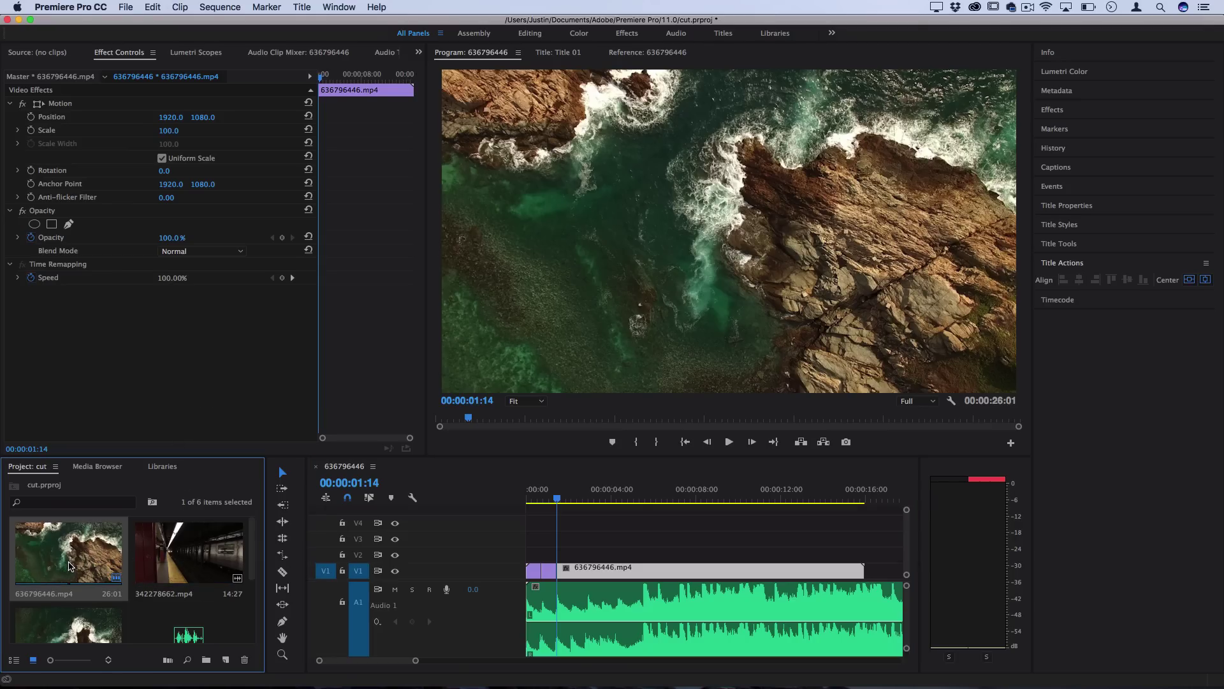
click(178, 554)
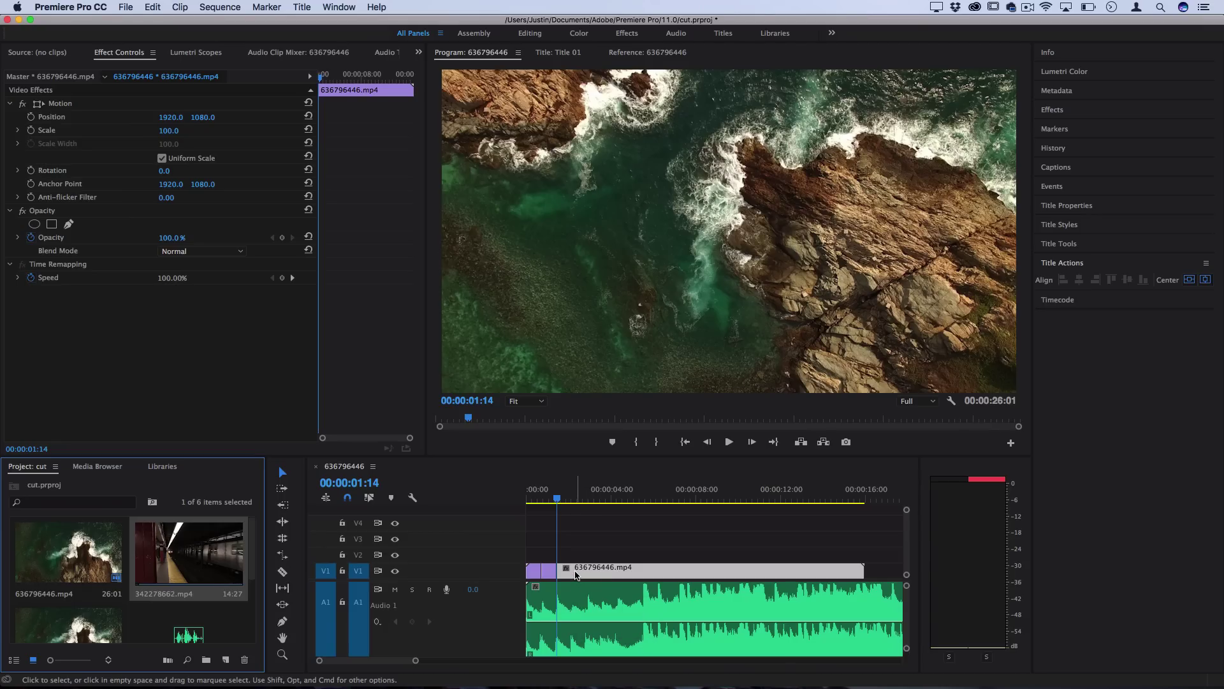
key(c)
click(578, 572)
key(=)
key(BackSpace)
key(v)
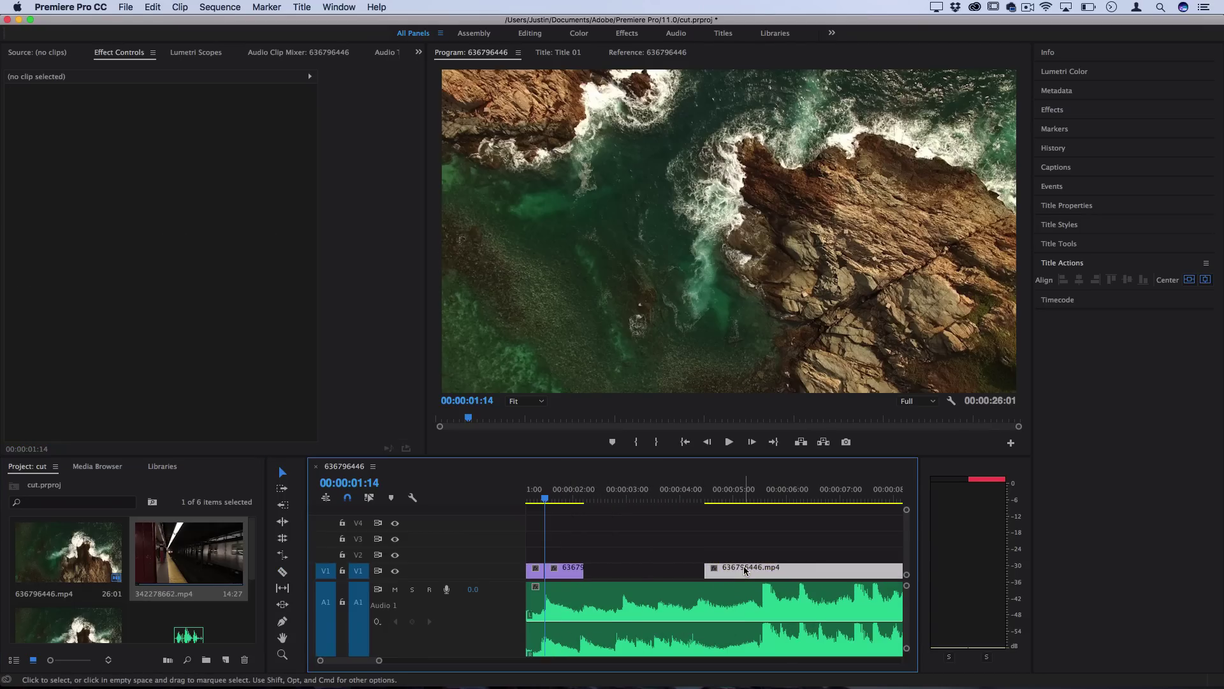
drag(763, 573, 627, 572)
click(627, 547)
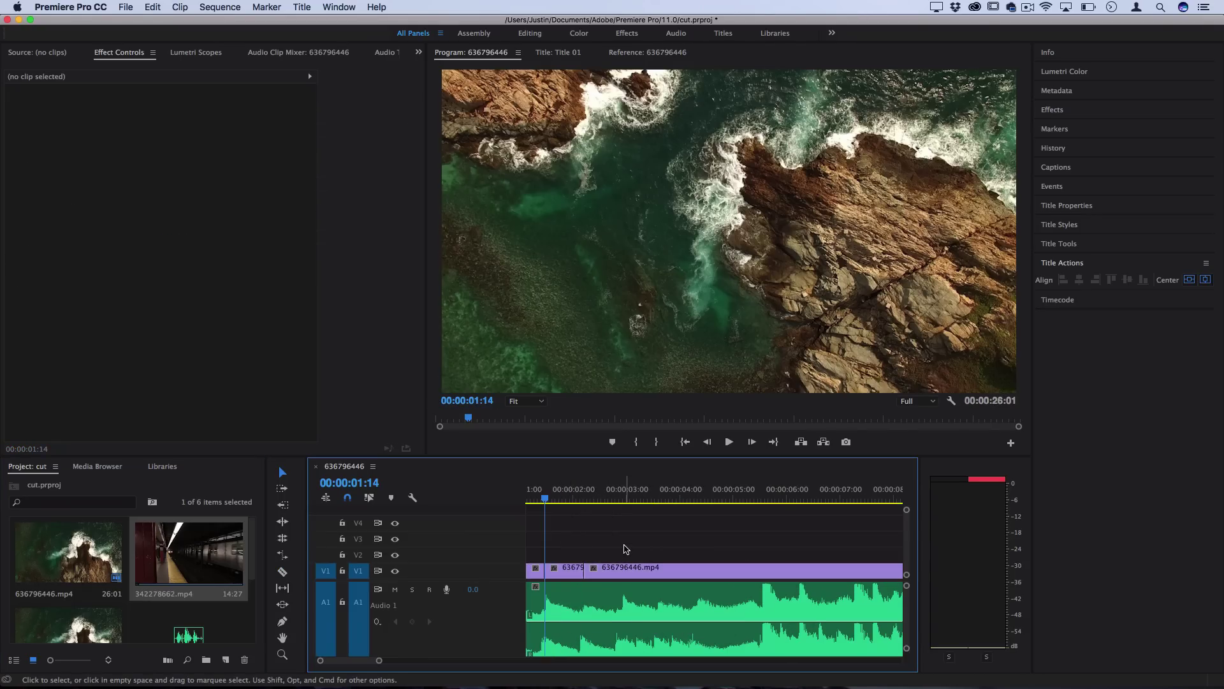
Step: Create Title 02 via File > New > Title and place it on V2 above the ocean clip
click(125, 7)
mouse_move(166, 22)
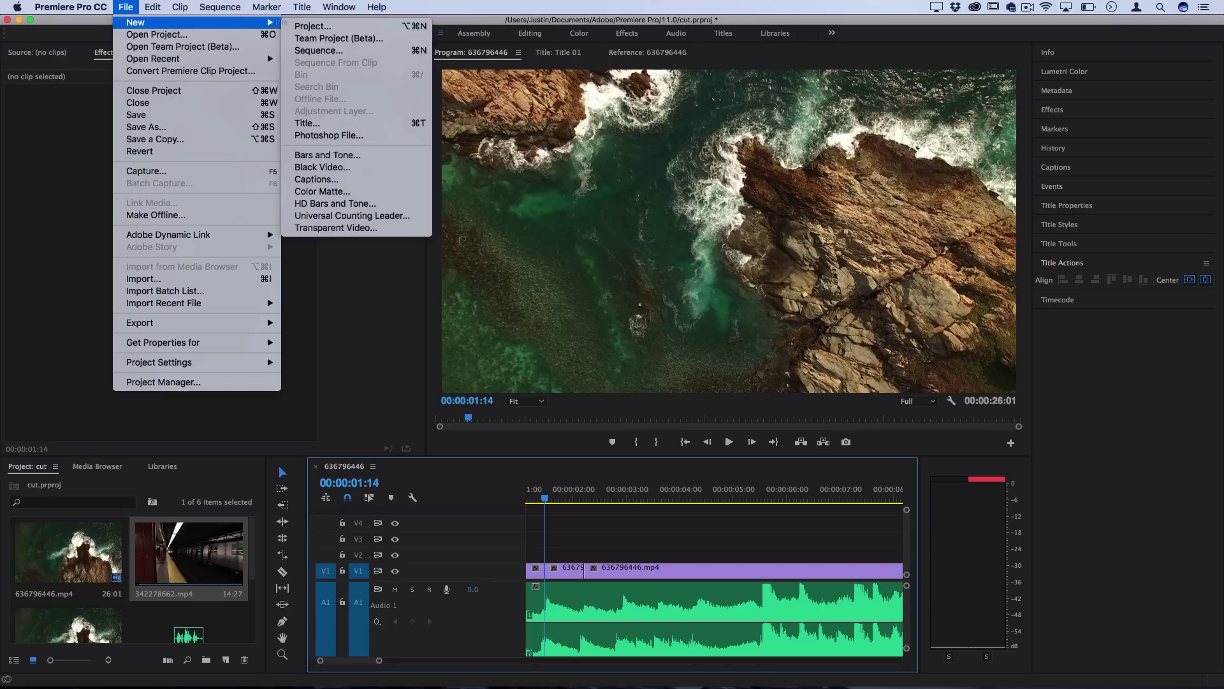
click(311, 123)
key(Return)
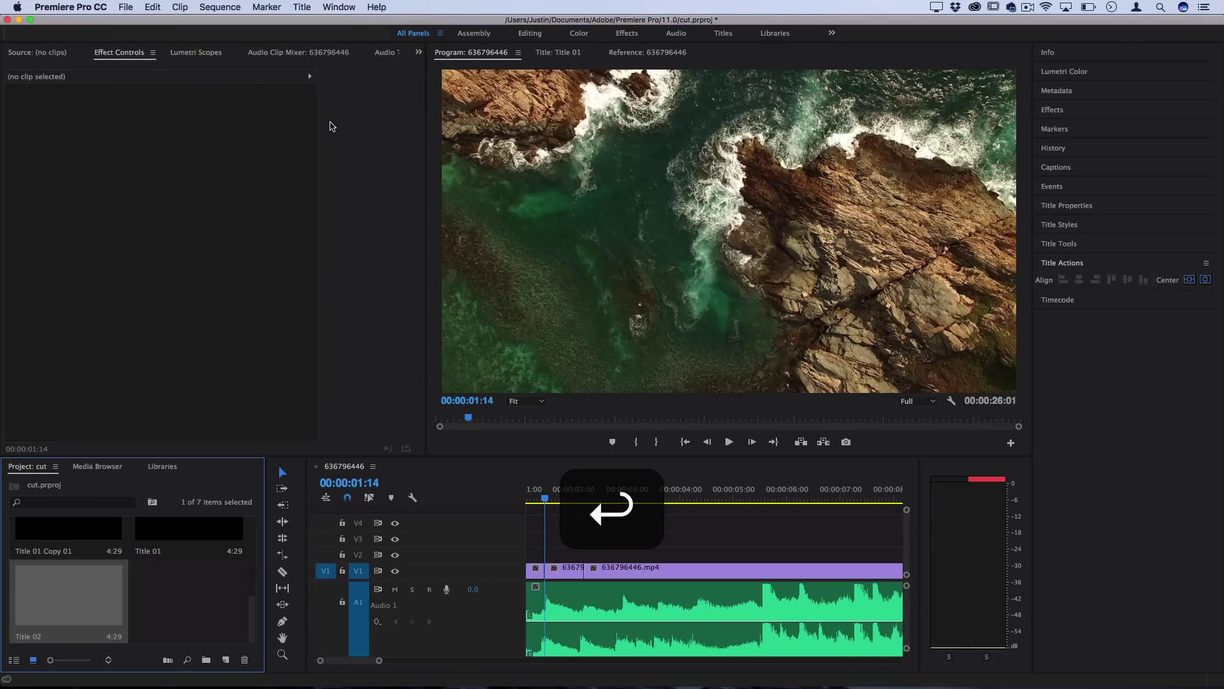
drag(75, 593, 636, 554)
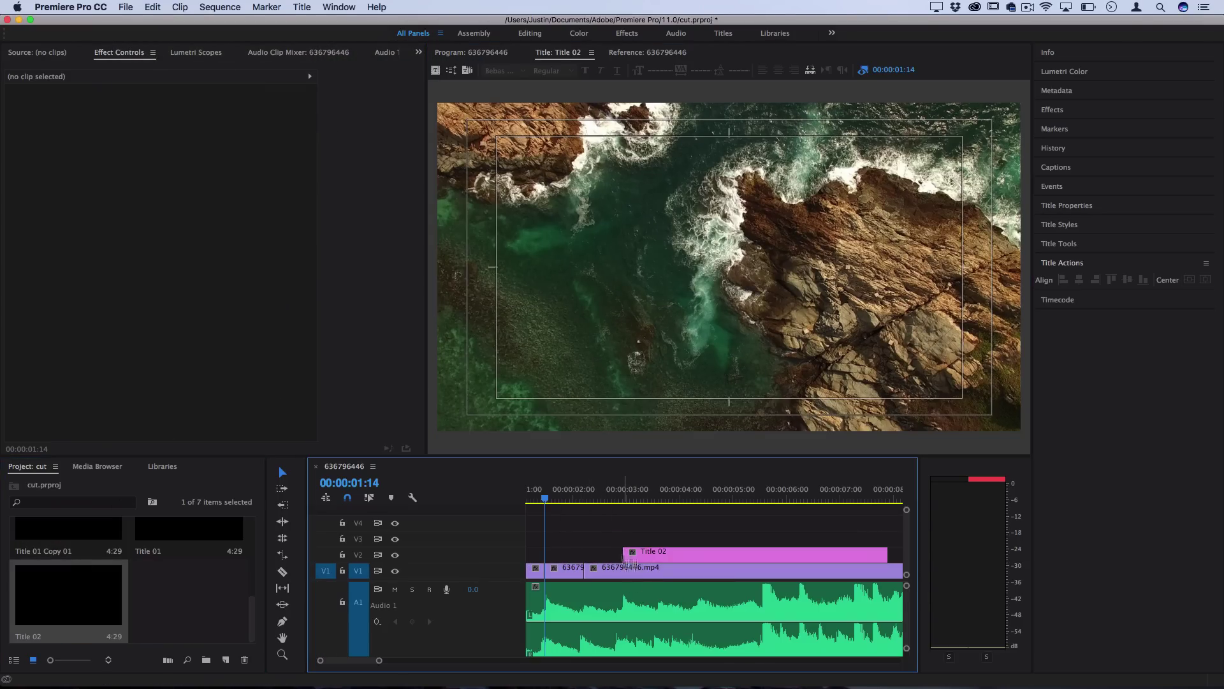
click(622, 501)
key(Right)
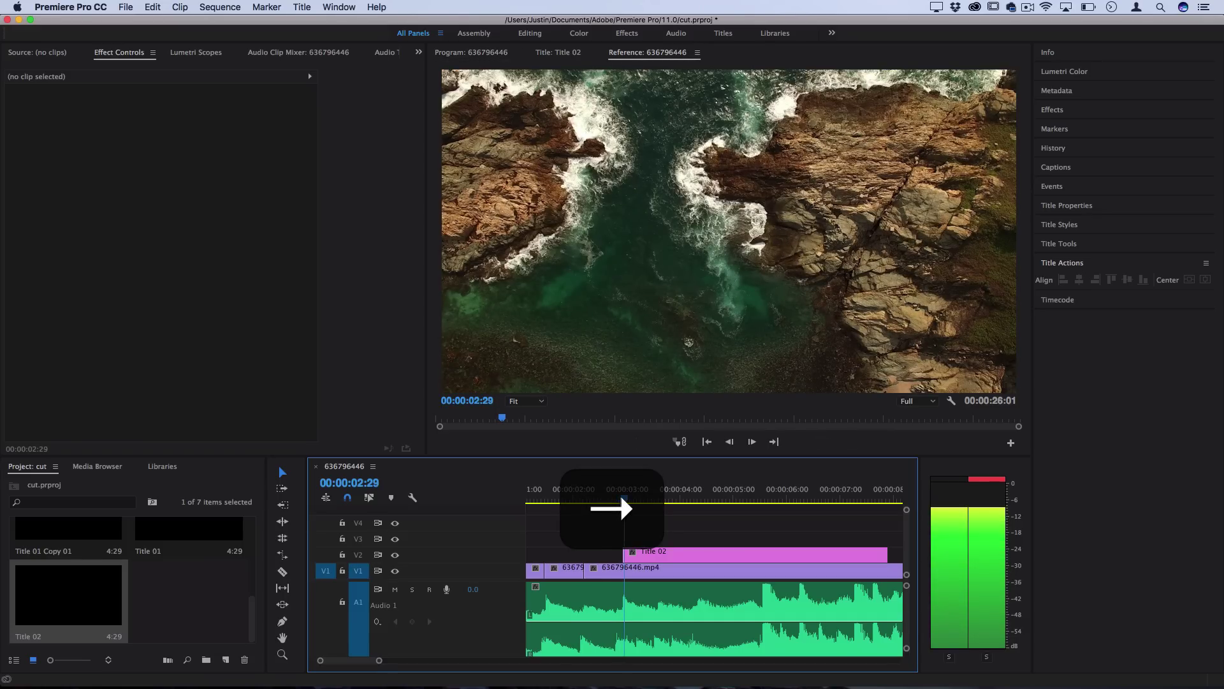
Step: Move the third ocean piece up to V2 and apply the default Cross Dissolve to it
scroll(630, 575, left, 3)
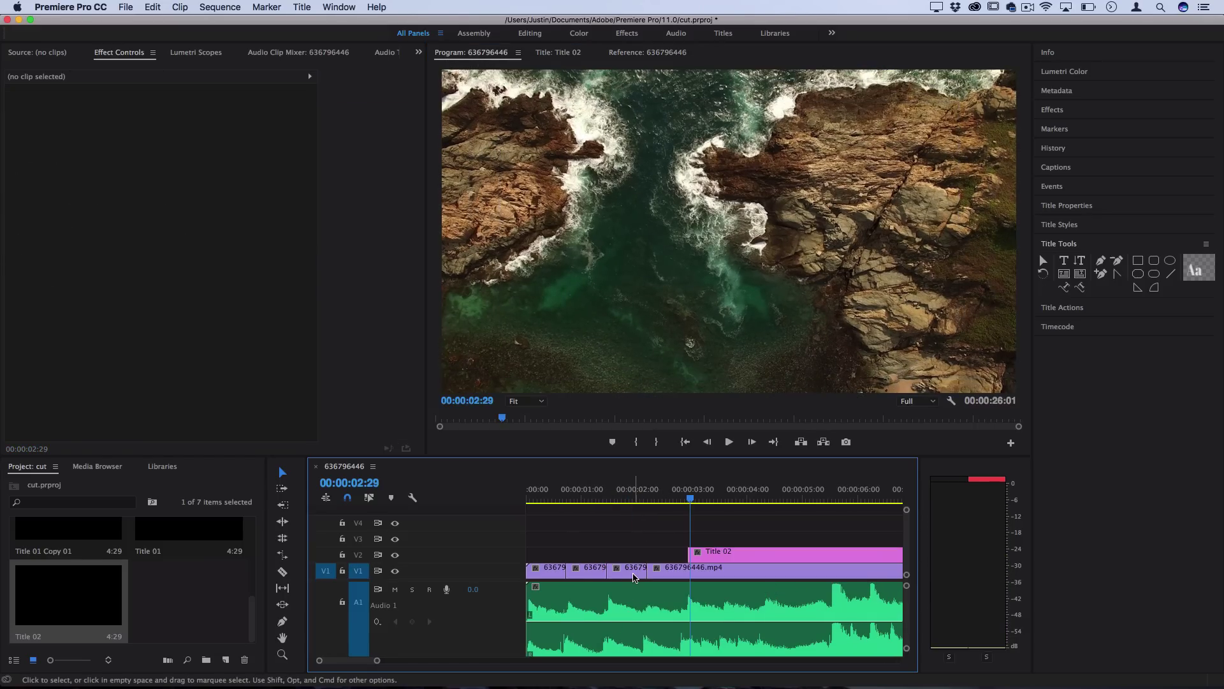
drag(630, 576, 643, 555)
right_click(643, 555)
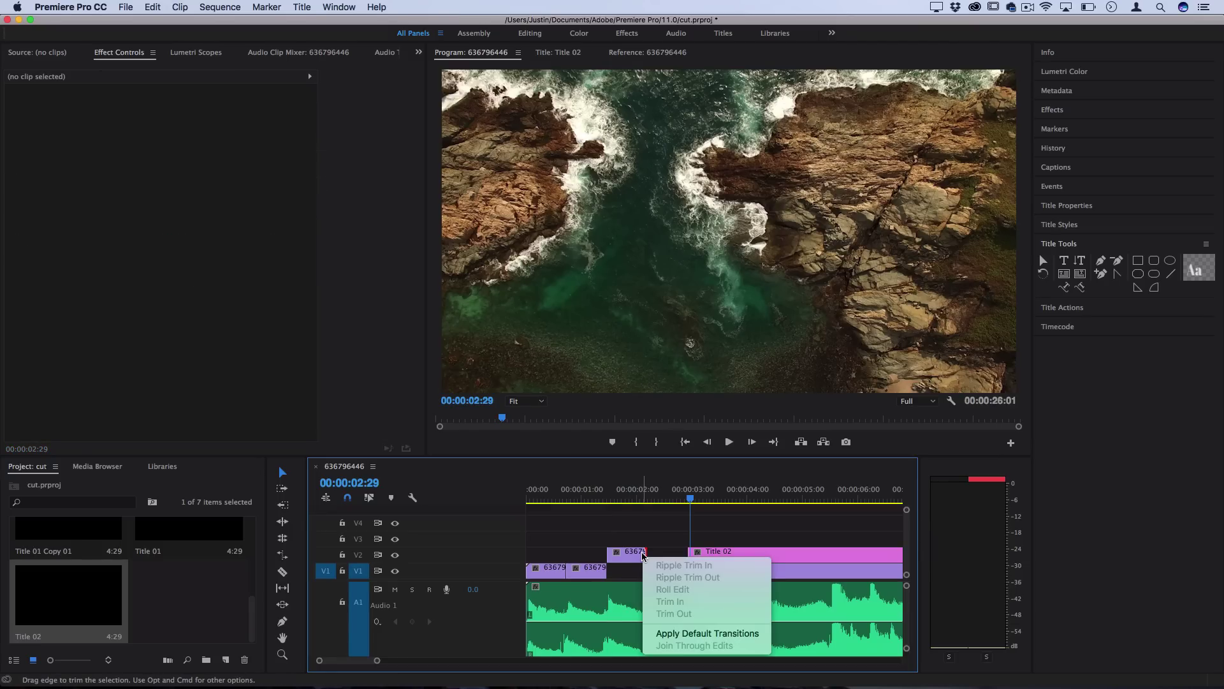
click(676, 633)
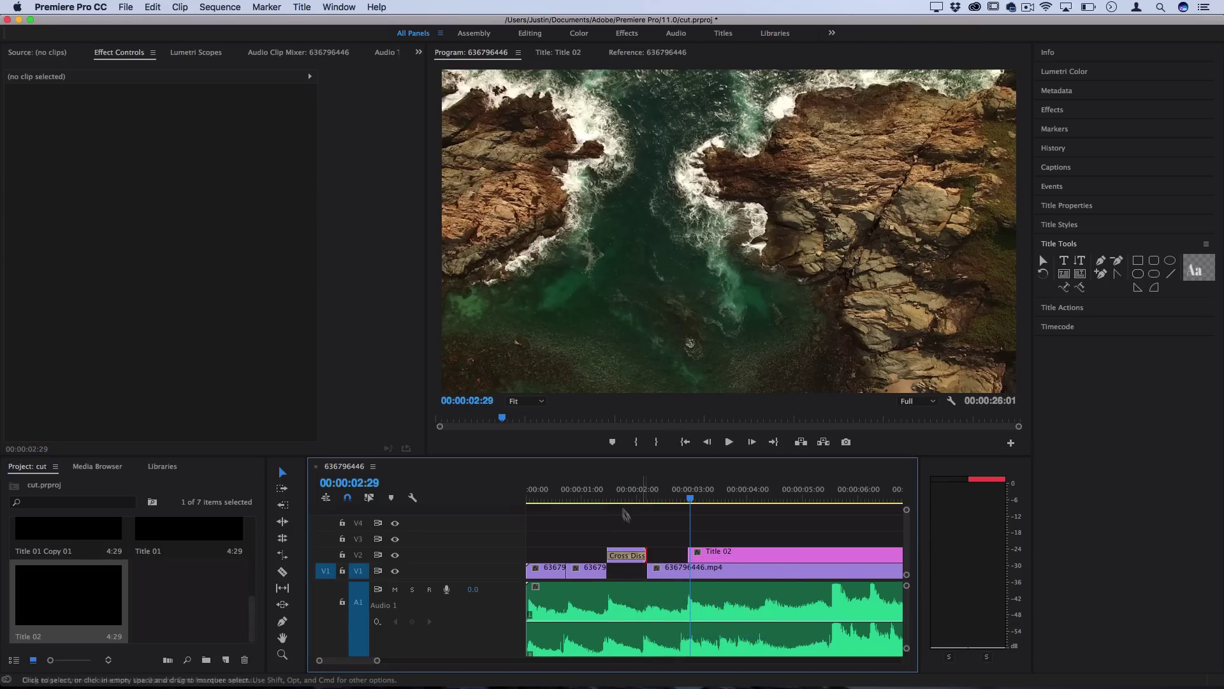
Step: Step the playhead frame by frame through the Cross Dissolve to check the blend
click(604, 500)
key(Right)
key(Right)
key(Right)
key(Right)
key(Right)
key(Right)
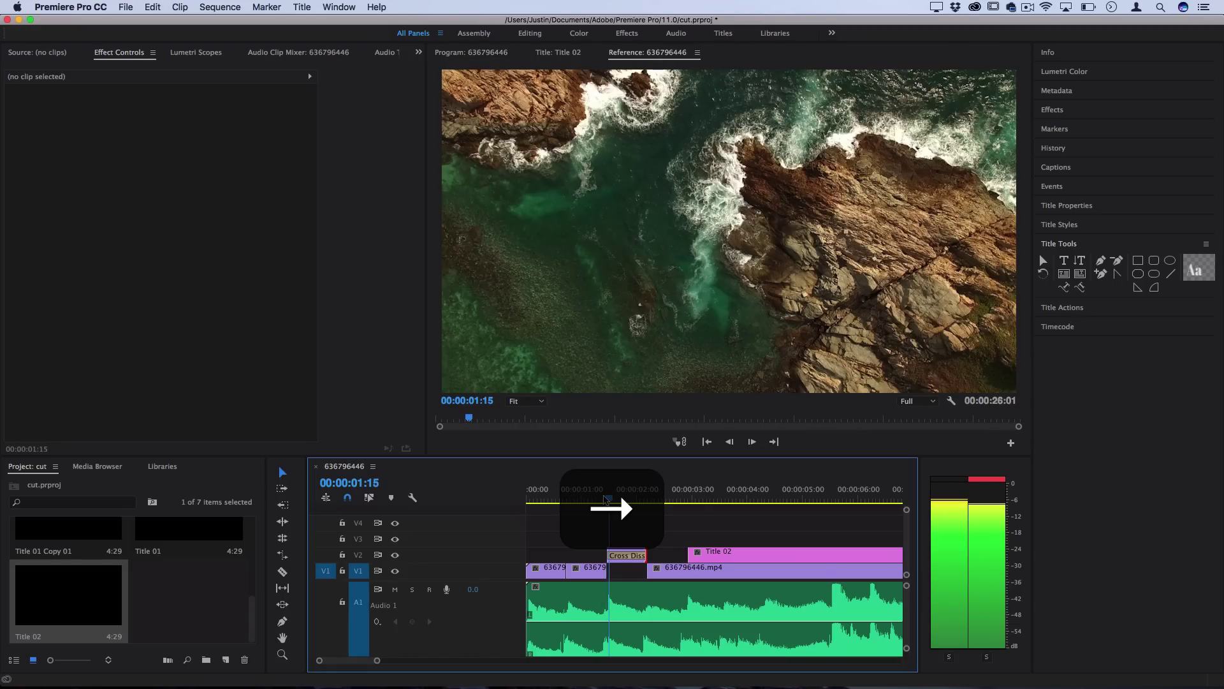
key(Right)
key(Right)
key(Right)
key(Right)
key(Right)
key(Right)
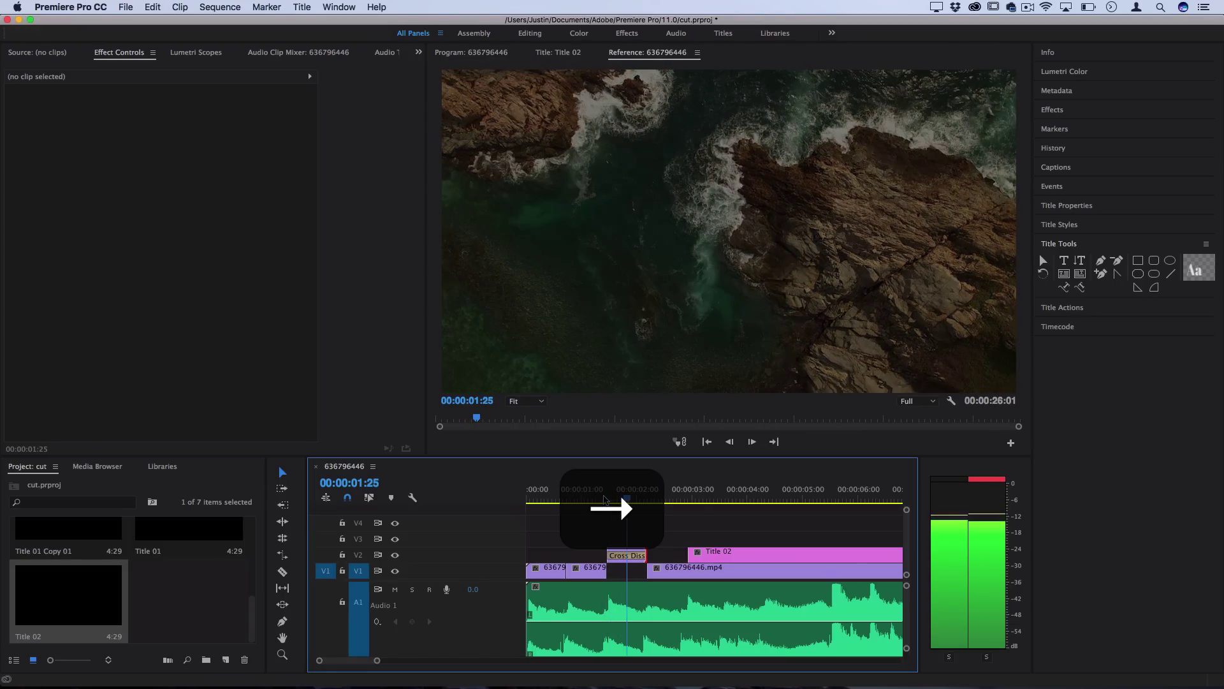
key(Right)
key(Right)
key(Right)
key(Right)
key(Right)
key(Right)
key(Right)
key(Right)
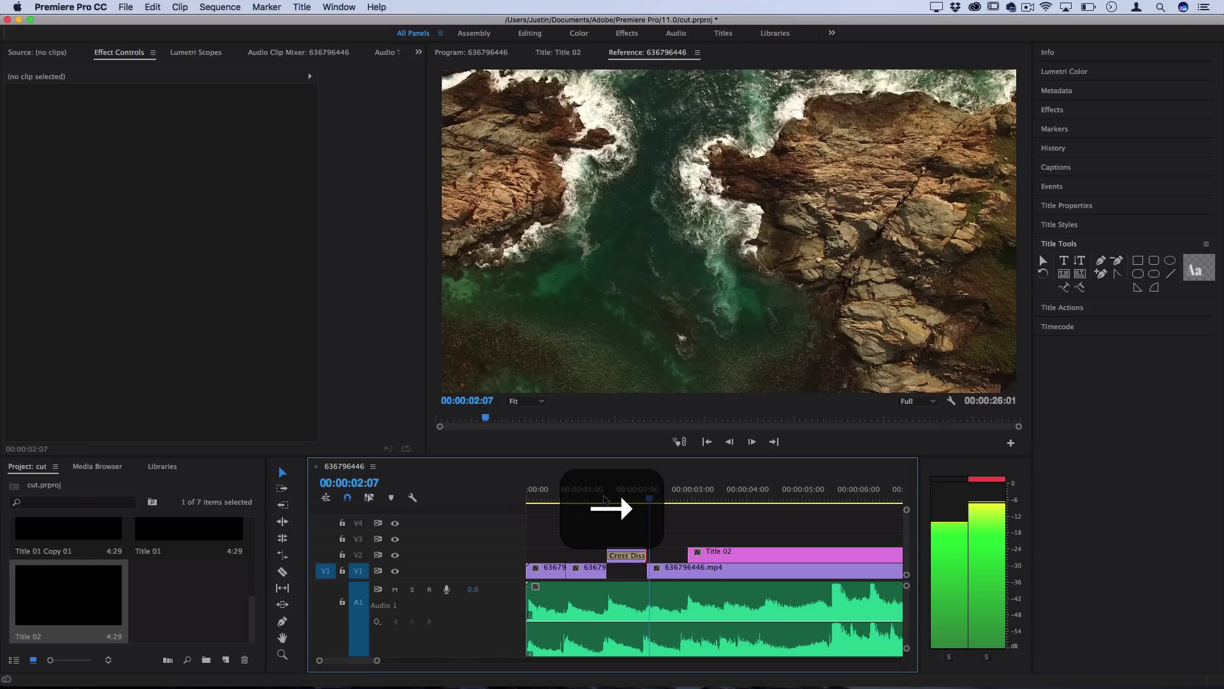
key(Right)
key(Right)
key(Right)
key(Right)
key(Right)
key(Right)
key(Right)
key(Right)
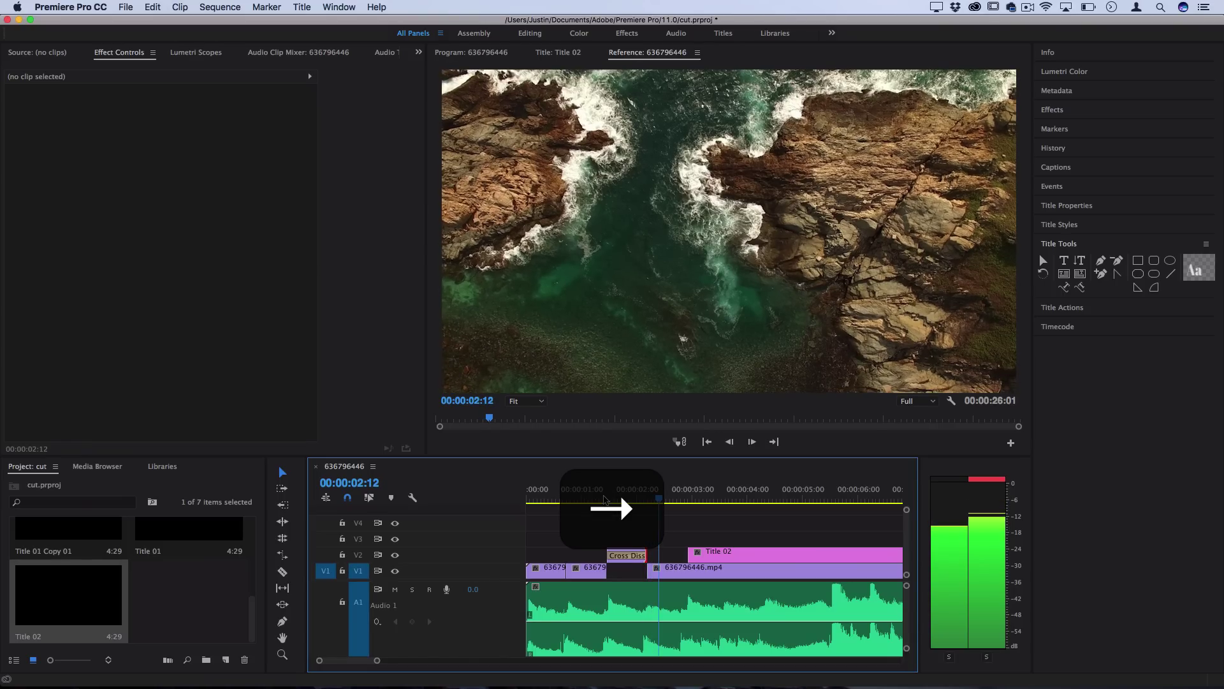
key(Right)
key(Right)
key(Right)
key(Right)
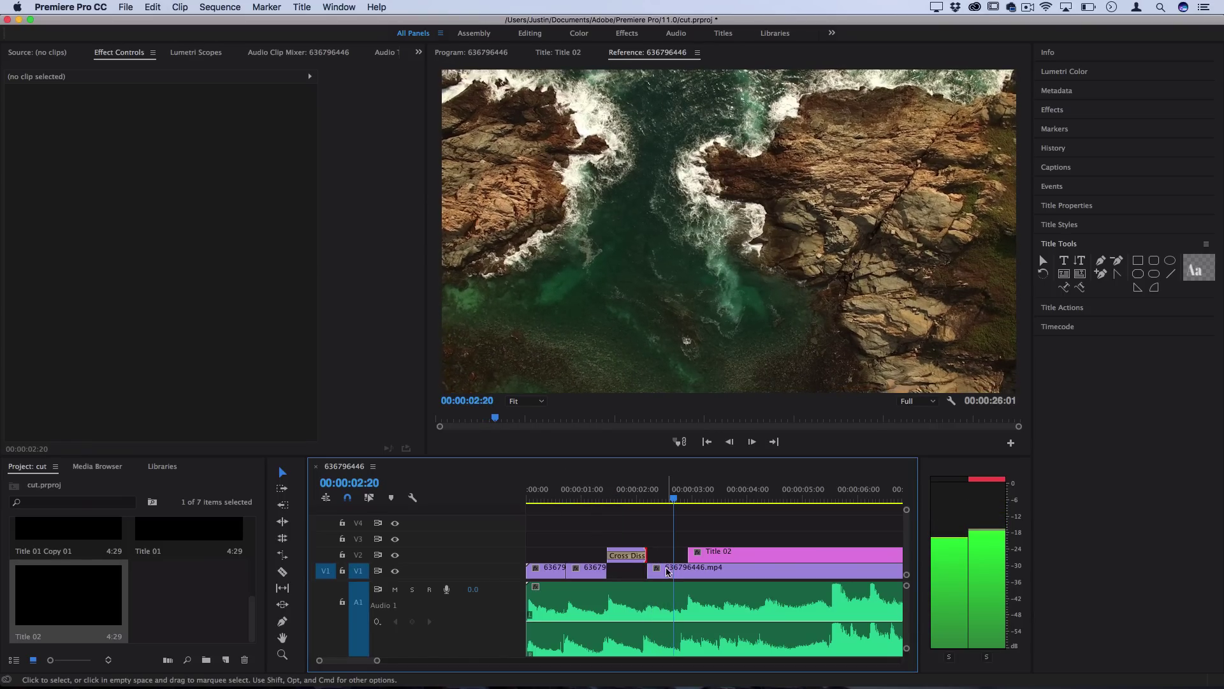
scroll(668, 572, down, 2)
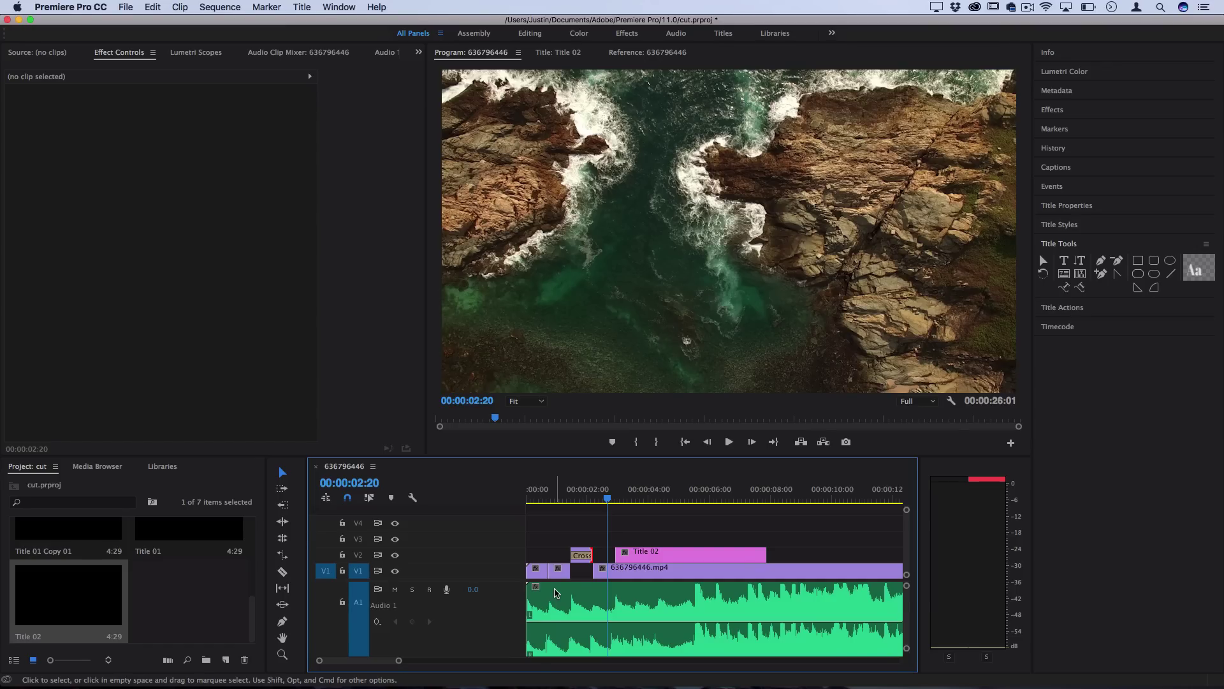
scroll(581, 586, down, 1)
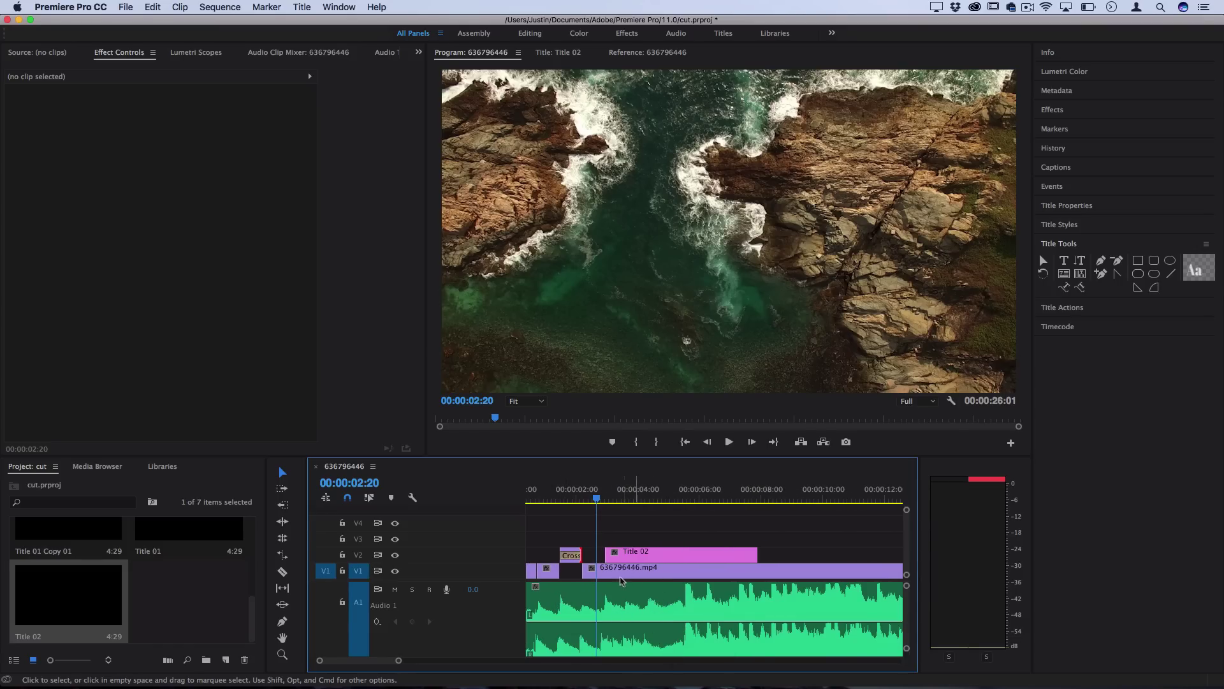
Step: Return to the sequence start and play back the jump cuts, Title 02 and dissolve with the music
scroll(572, 502, up, 1)
click(572, 501)
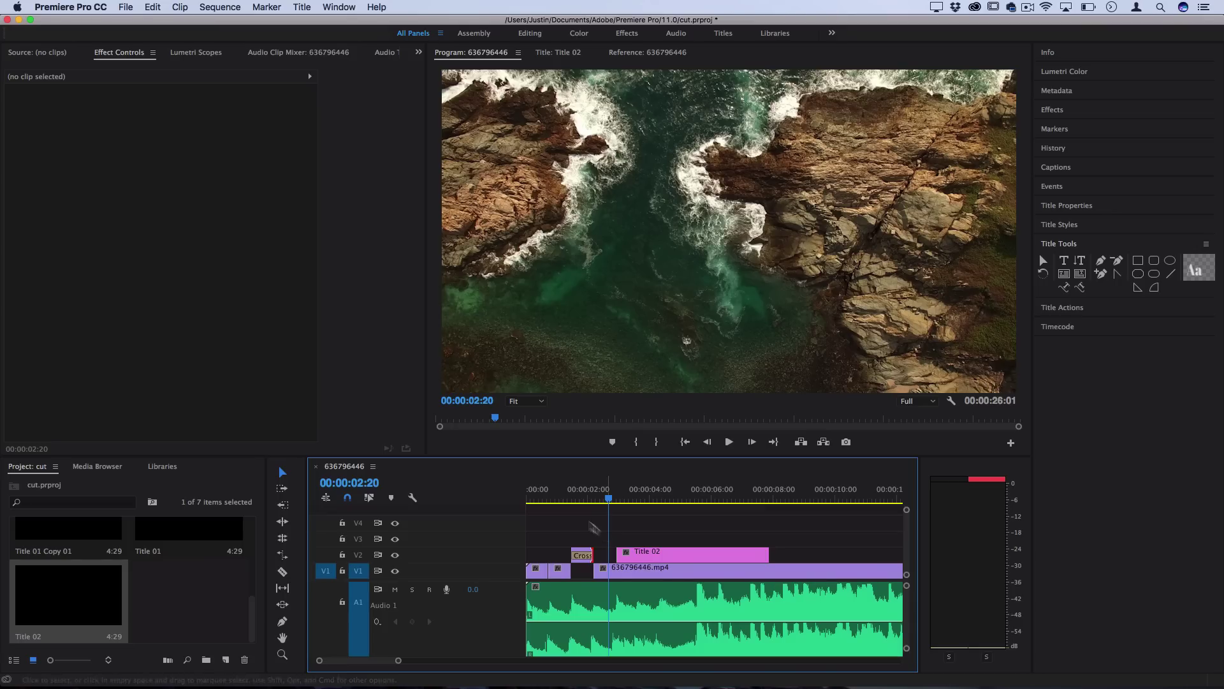
key(space)
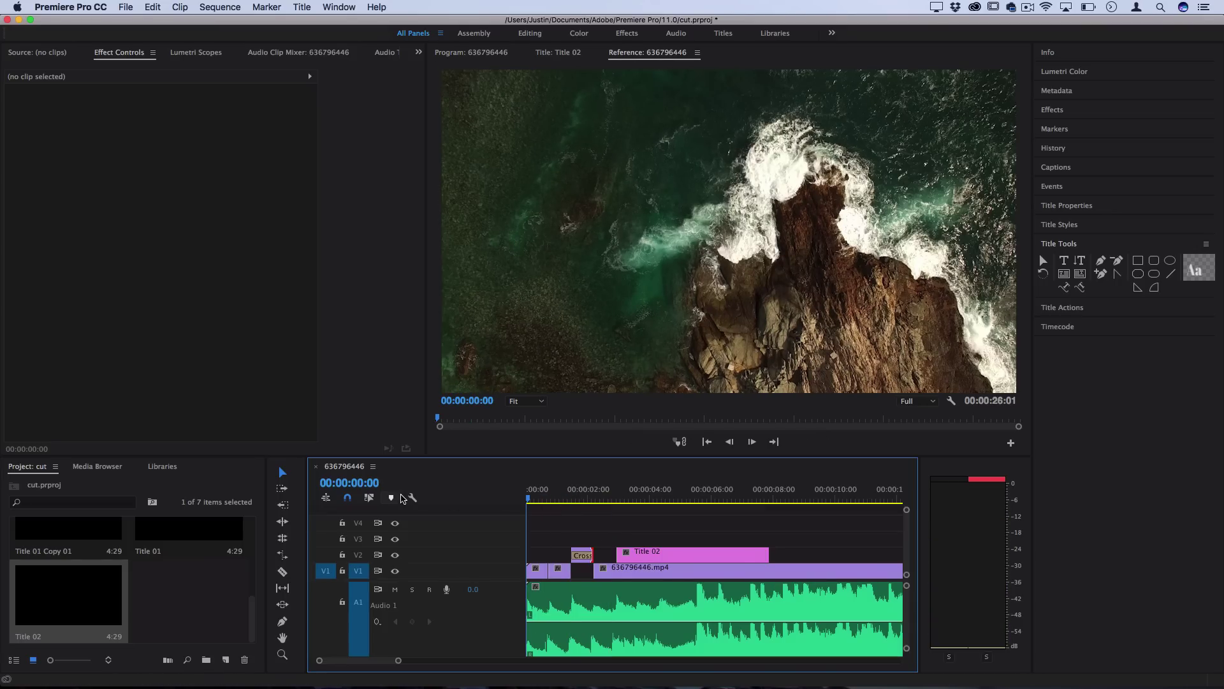
key(space)
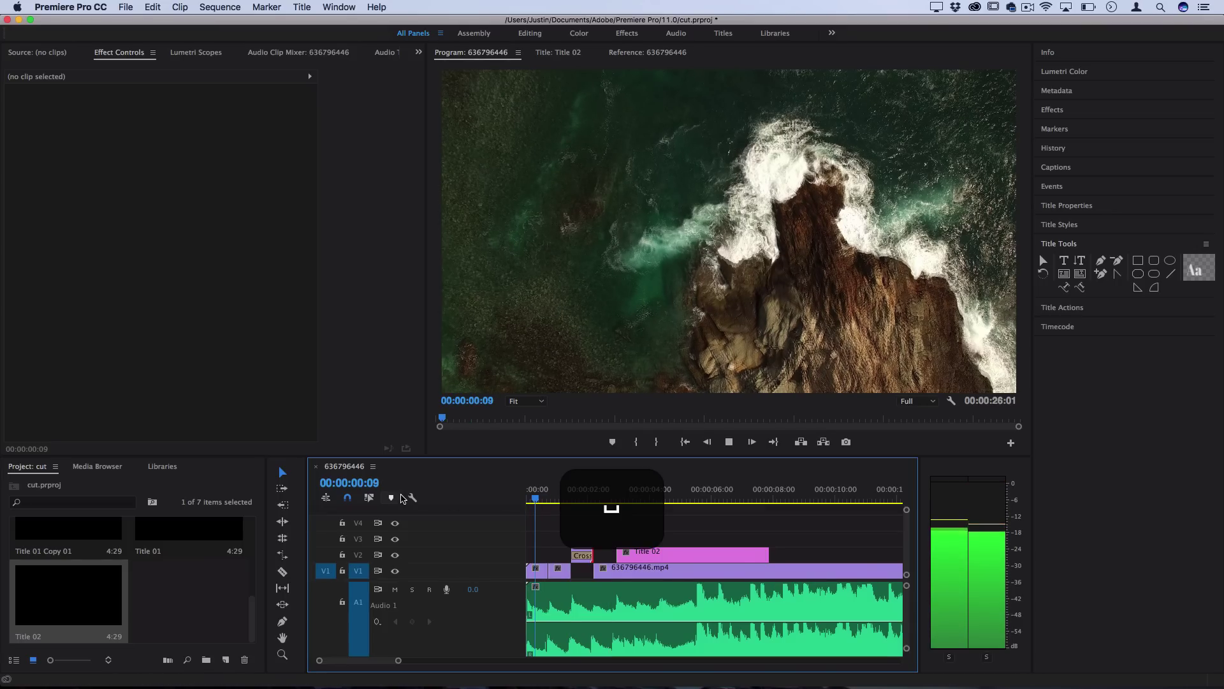